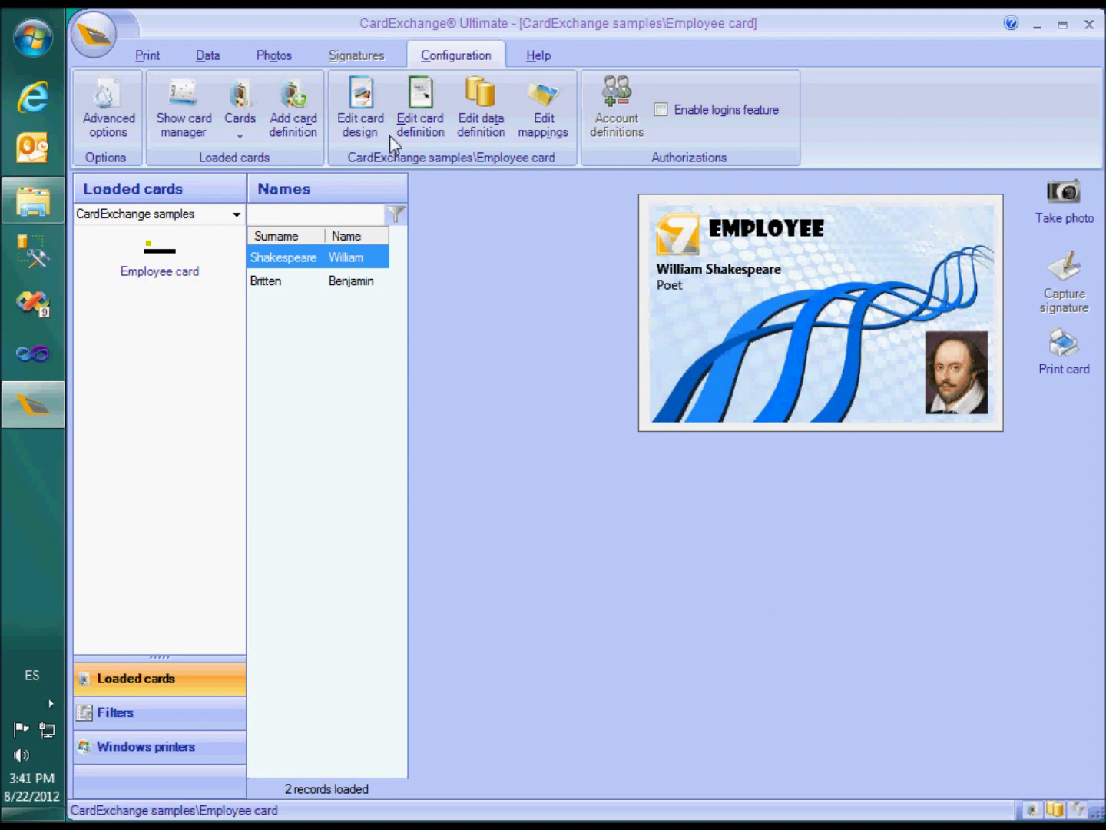
Step: Launch the designer on the Employee card design from the Configuration tab
{"action": "left_click", "coordinate": [353, 109]}
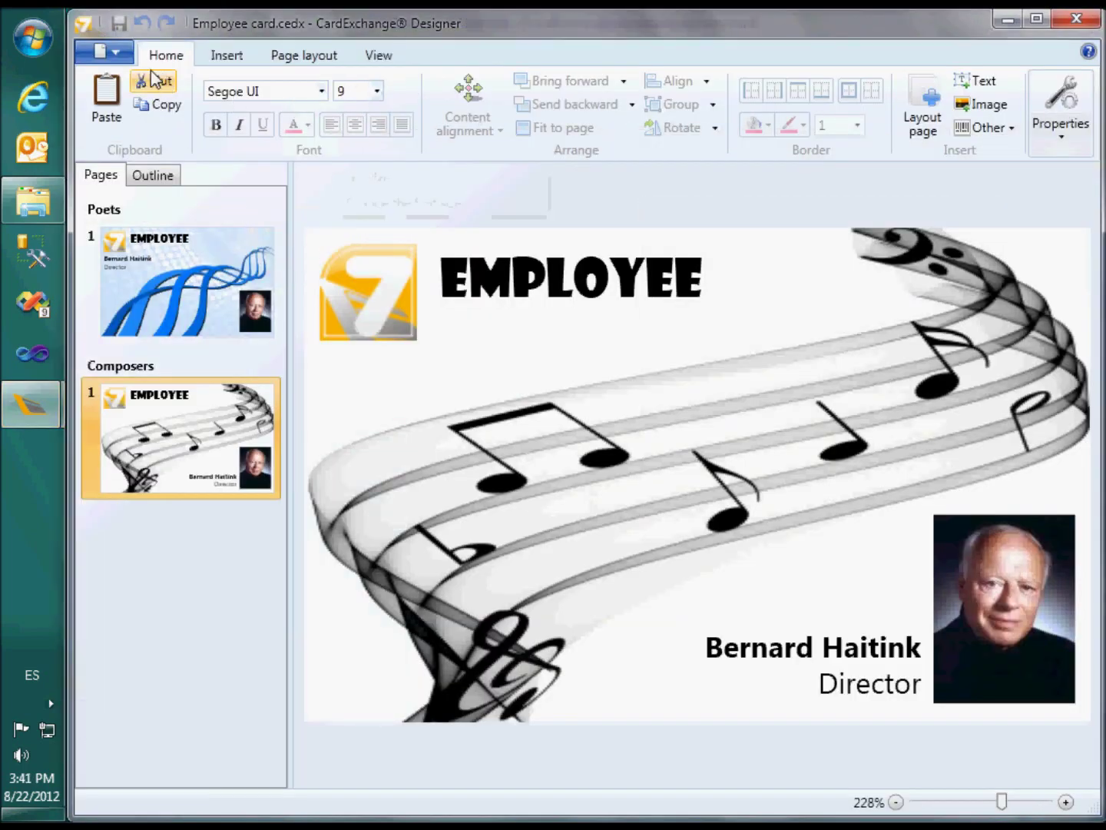
Step: In Page setup's Template tab, set card height to 4.25" and number of rows to 2
{"action": "left_click", "coordinate": [114, 53]}
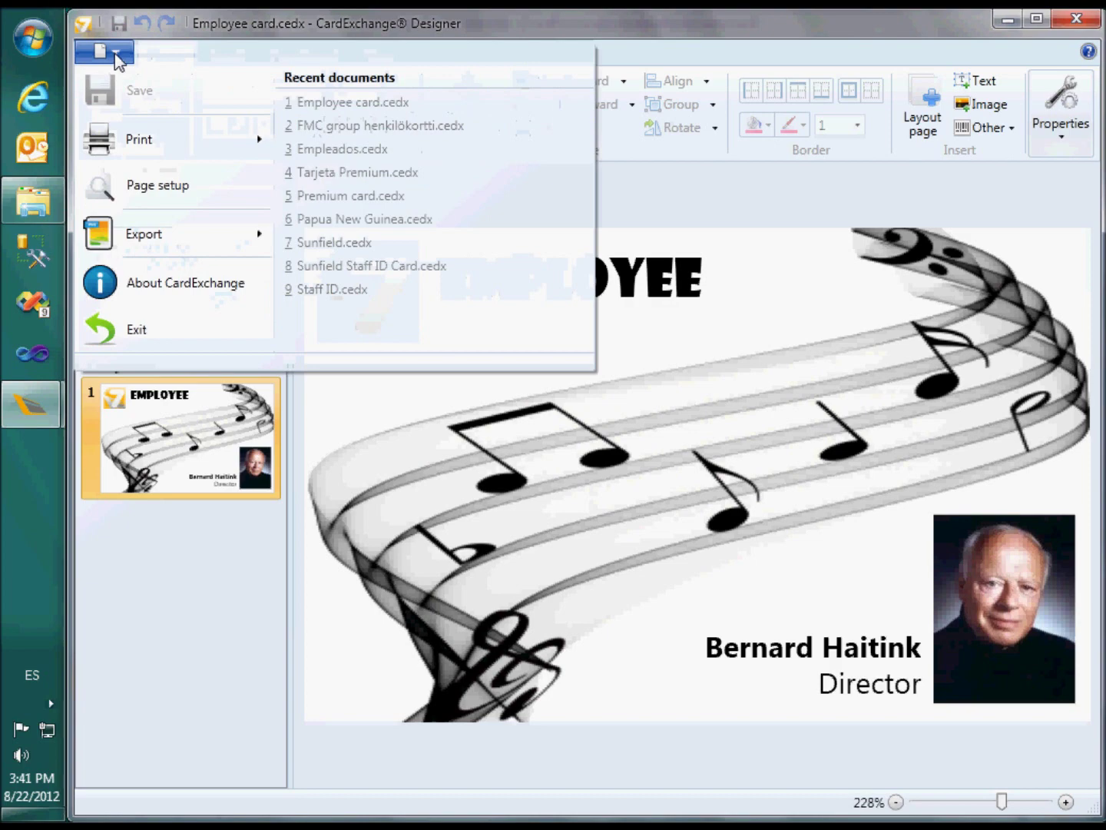
{"action": "left_click", "coordinate": [151, 192]}
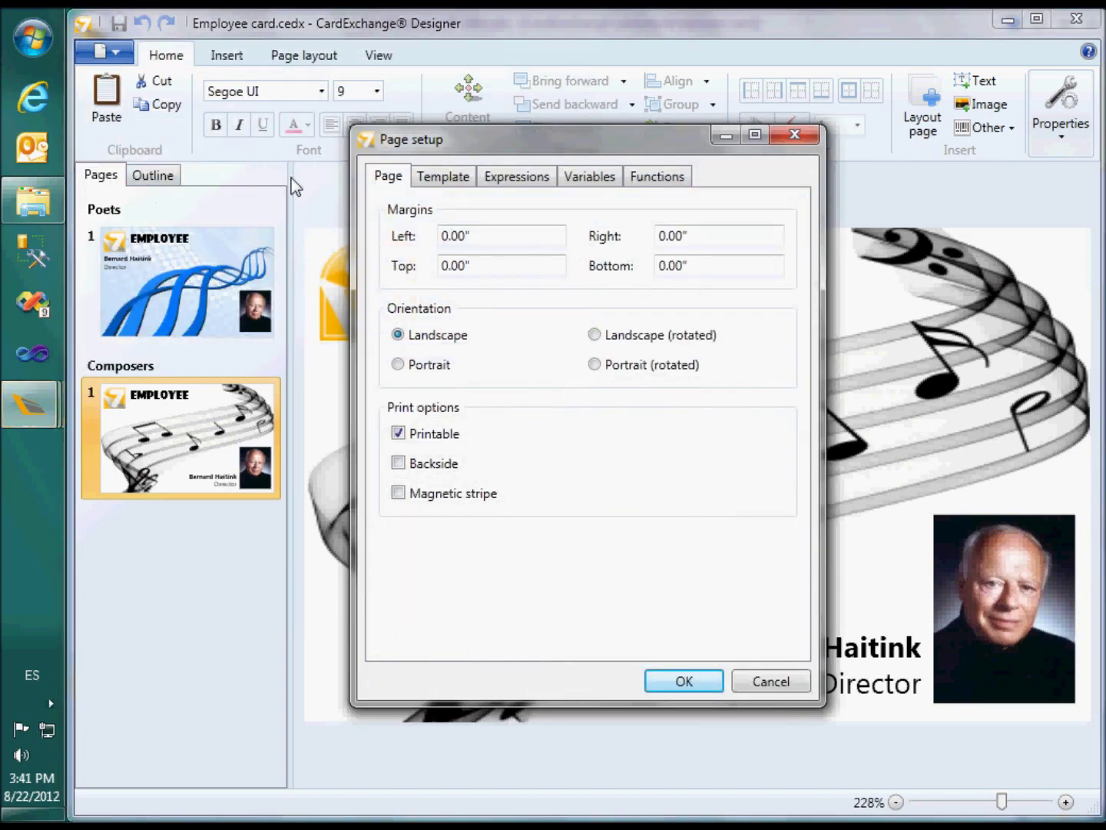
{"action": "left_click", "coordinate": [437, 181]}
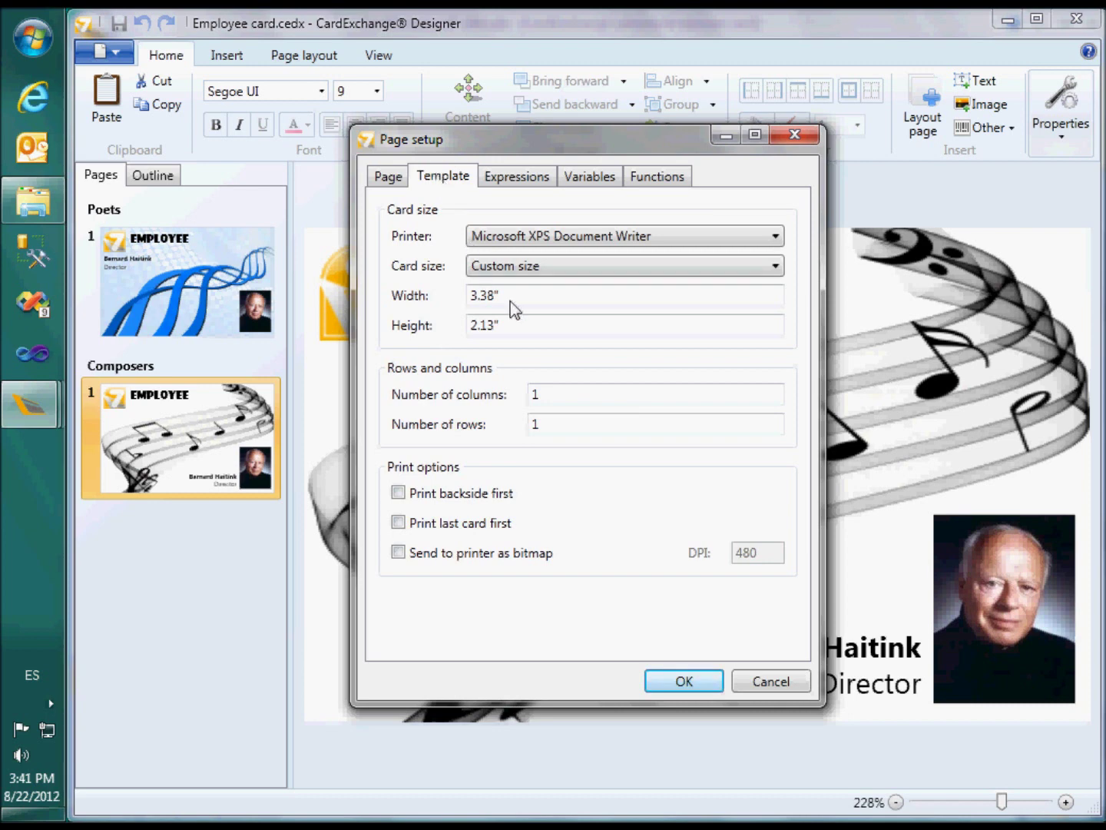
{"action": "double_click", "coordinate": [529, 329]}
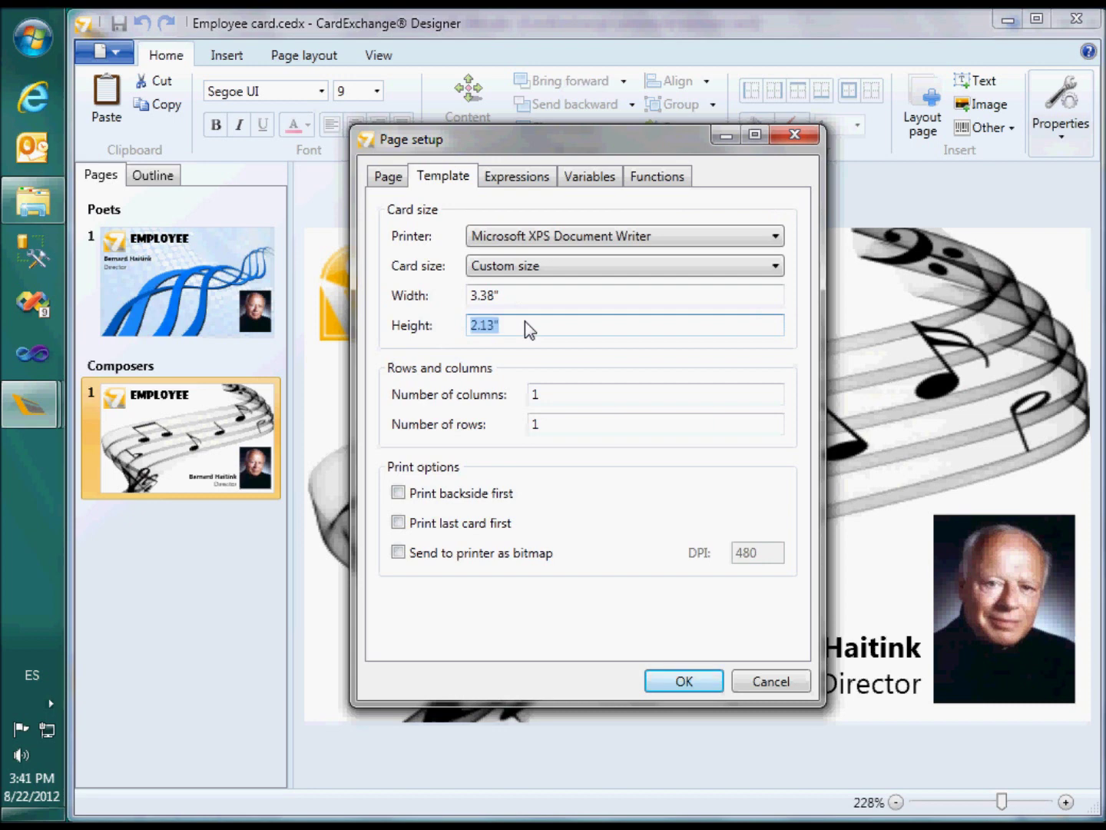
{"action": "type", "text": "4.25"}
{"action": "left_click", "coordinate": [602, 428]}
{"action": "key", "text": "BackSpace"}
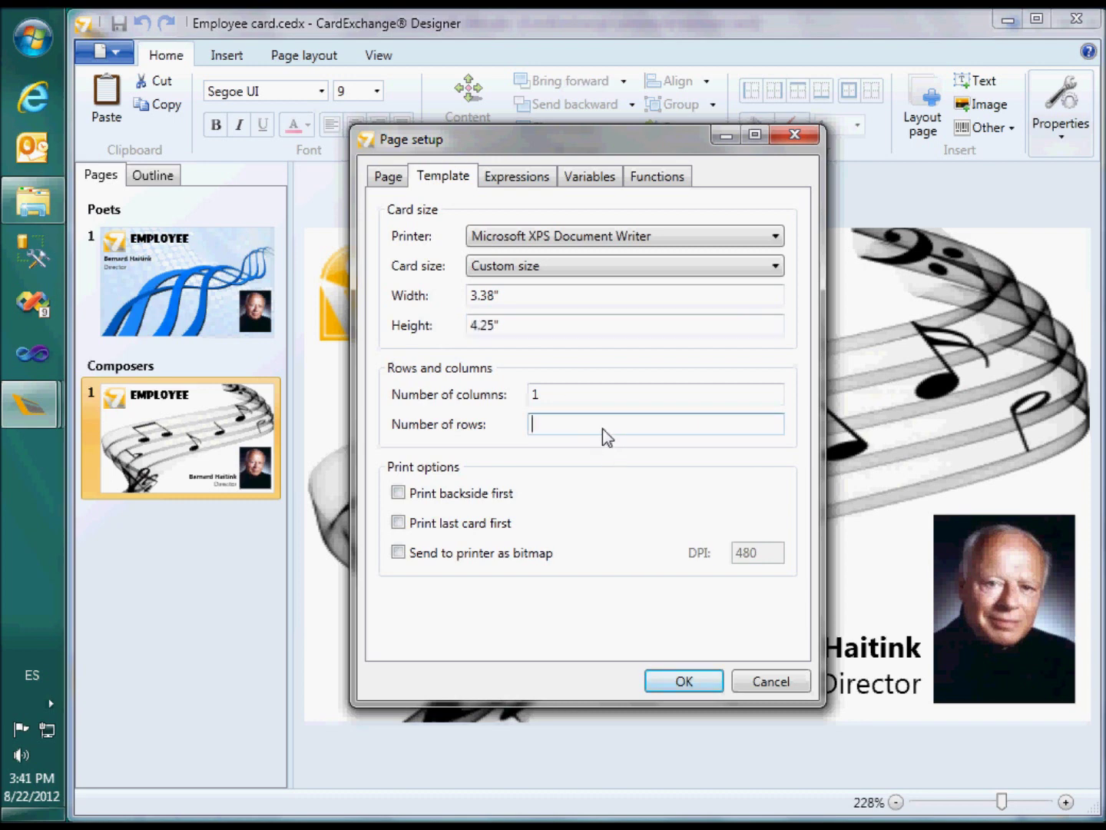
{"action": "type", "text": "2"}
{"action": "left_click", "coordinate": [688, 681]}
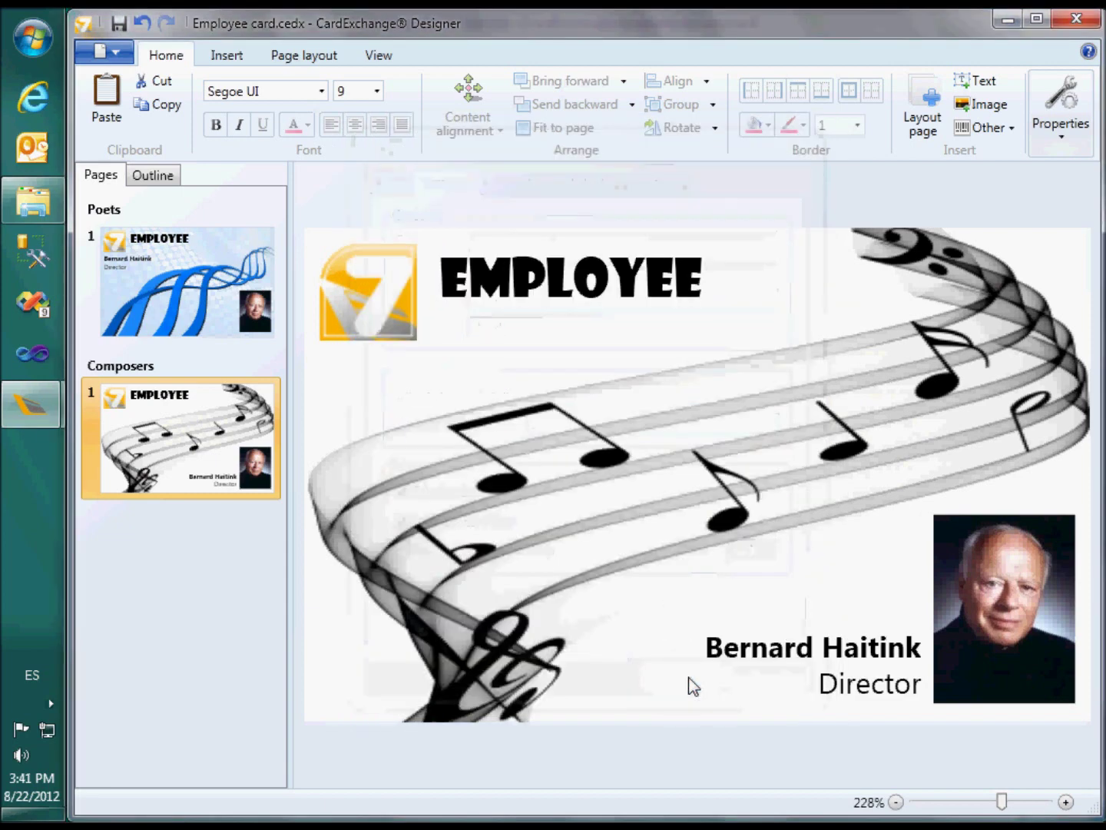
Step: Save the design, then print both employee records to Test.xps, replacing the existing file
{"action": "left_click", "coordinate": [1077, 23]}
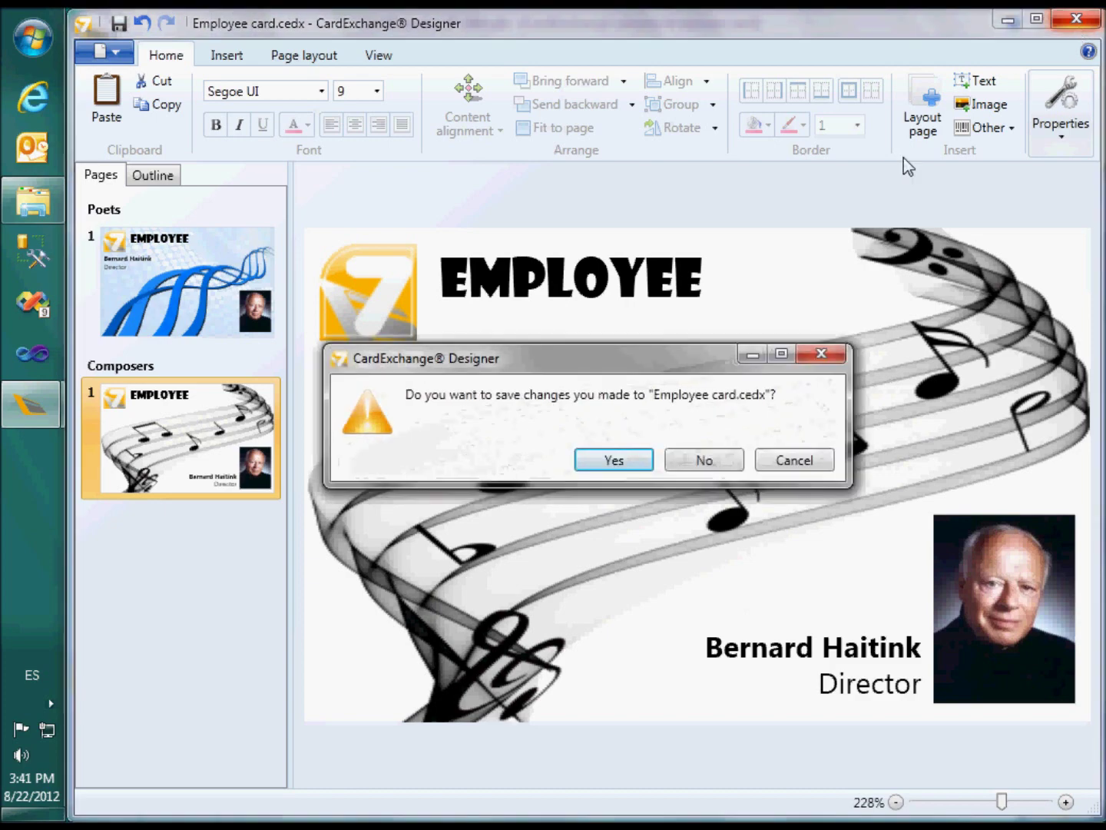
{"action": "left_click", "coordinate": [613, 462]}
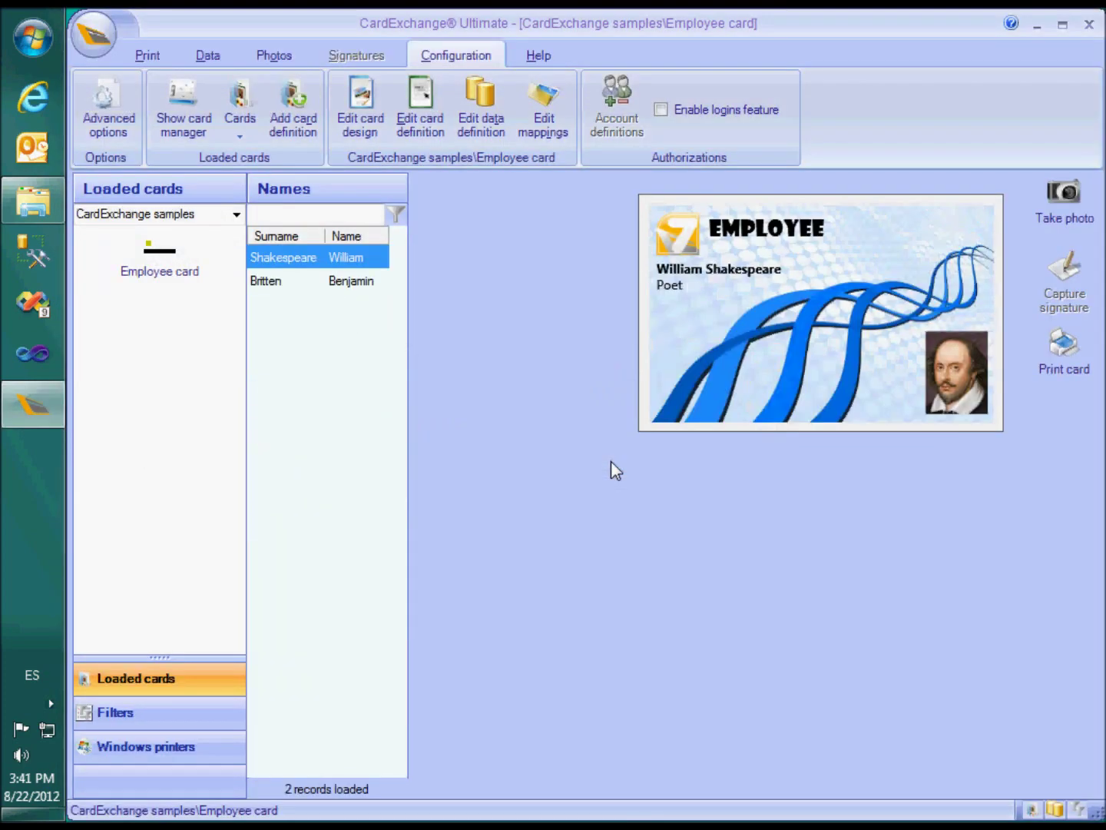
{"action": "left_click", "coordinate": [273, 283], "text": "ctrl"}
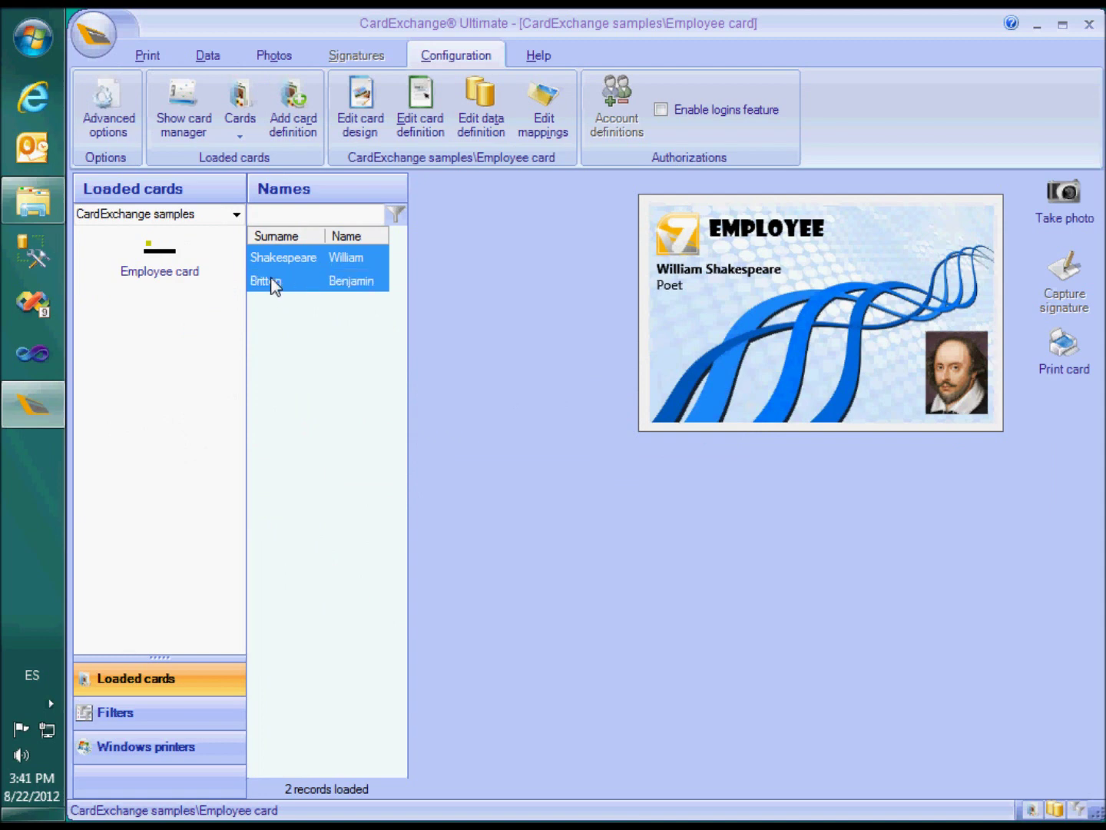
{"action": "key", "text": "ctrl+p"}
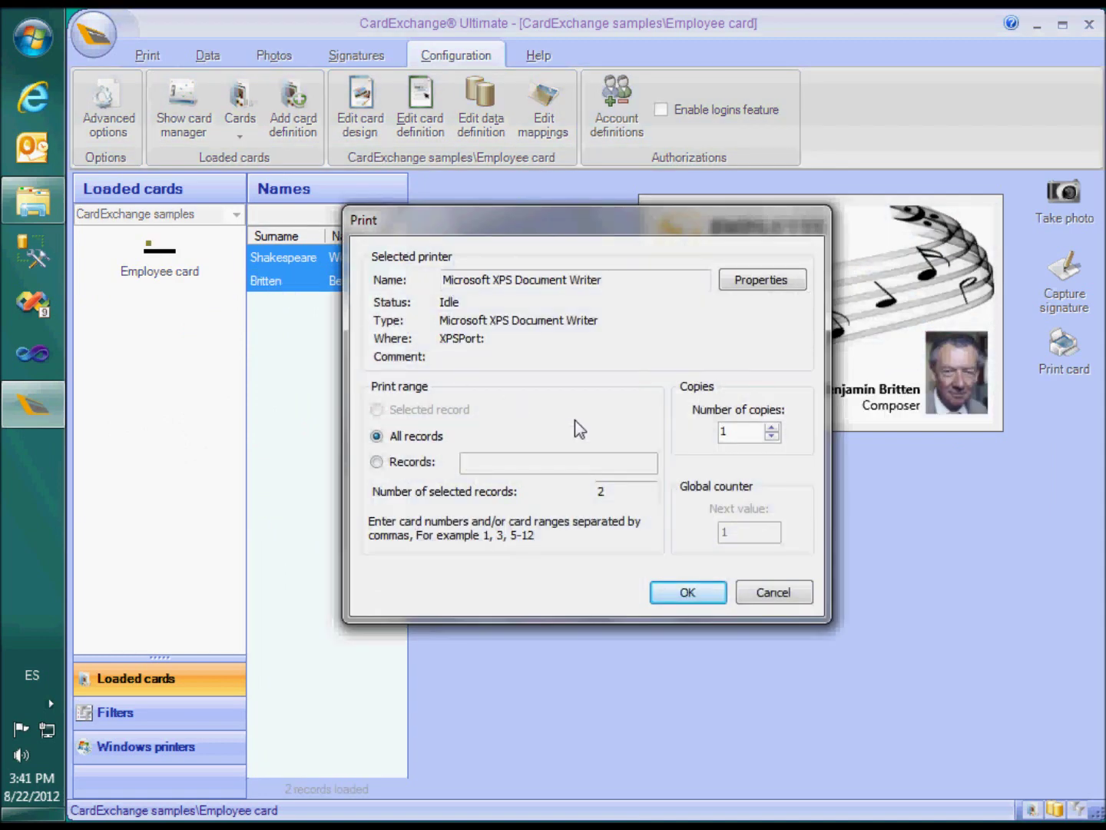
{"action": "left_click", "coordinate": [688, 592]}
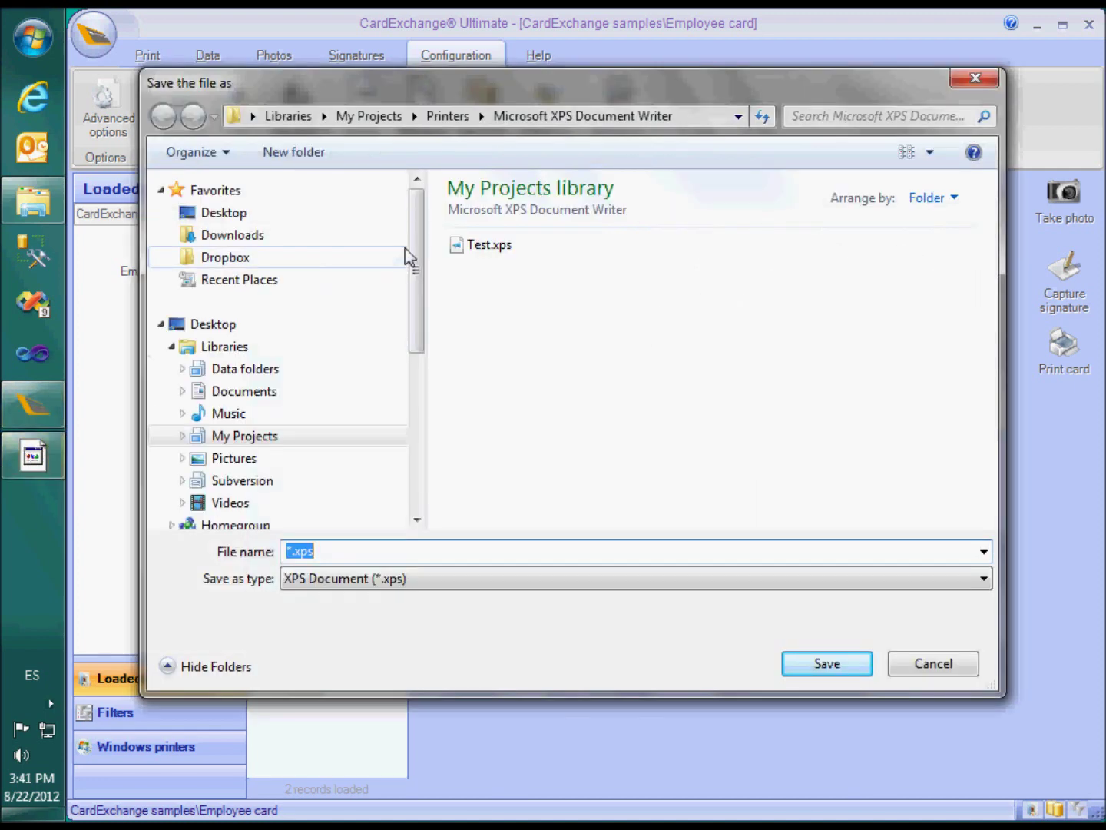
{"action": "left_click", "coordinate": [461, 247]}
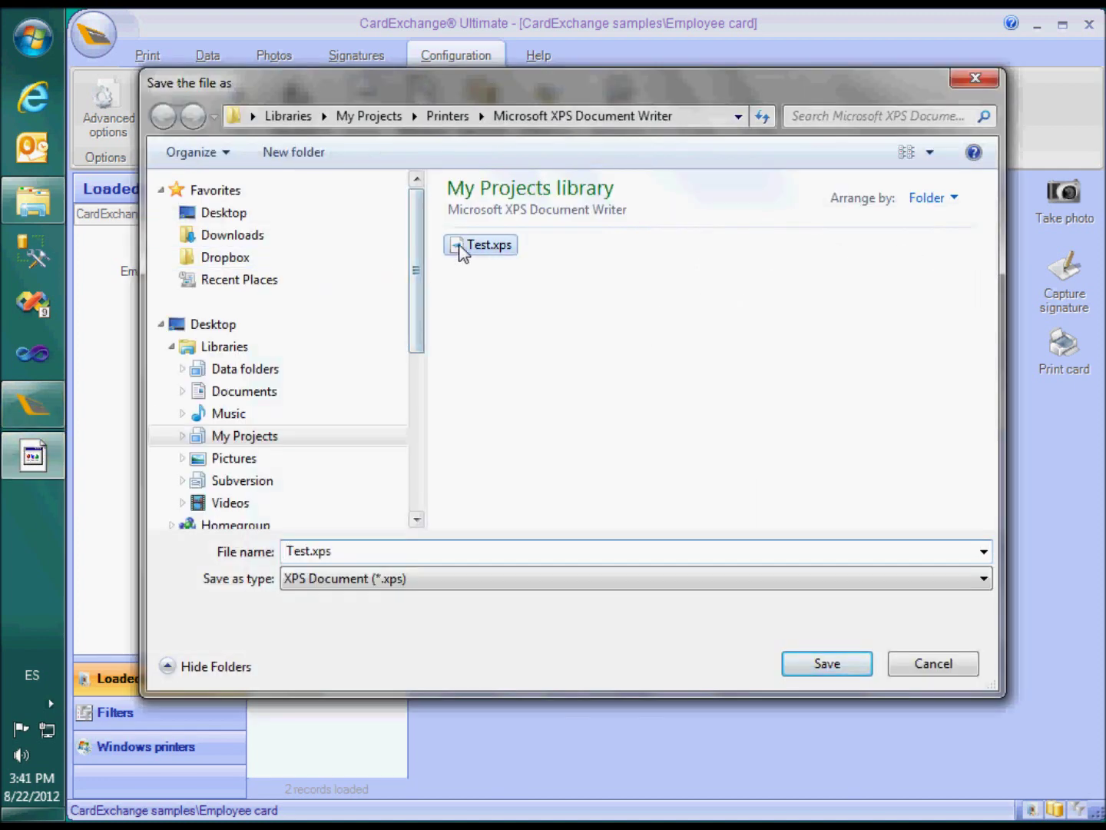
{"action": "left_click", "coordinate": [832, 668]}
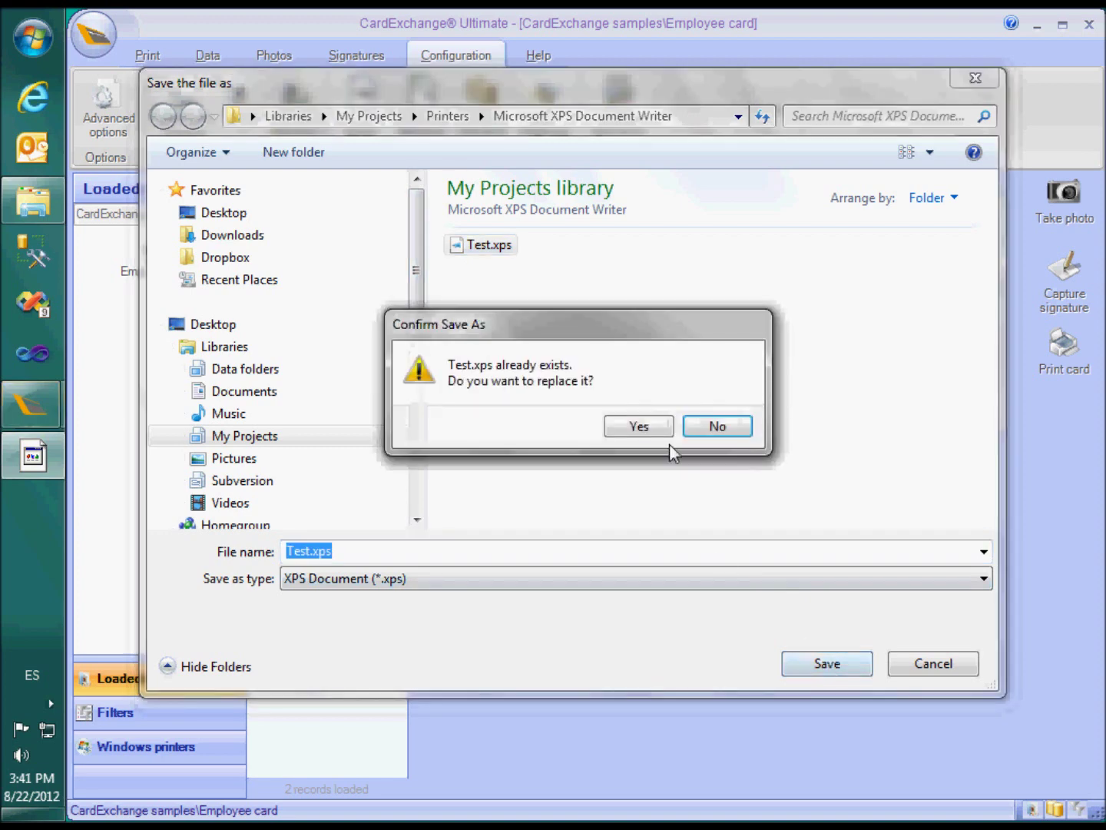
{"action": "left_click", "coordinate": [652, 427]}
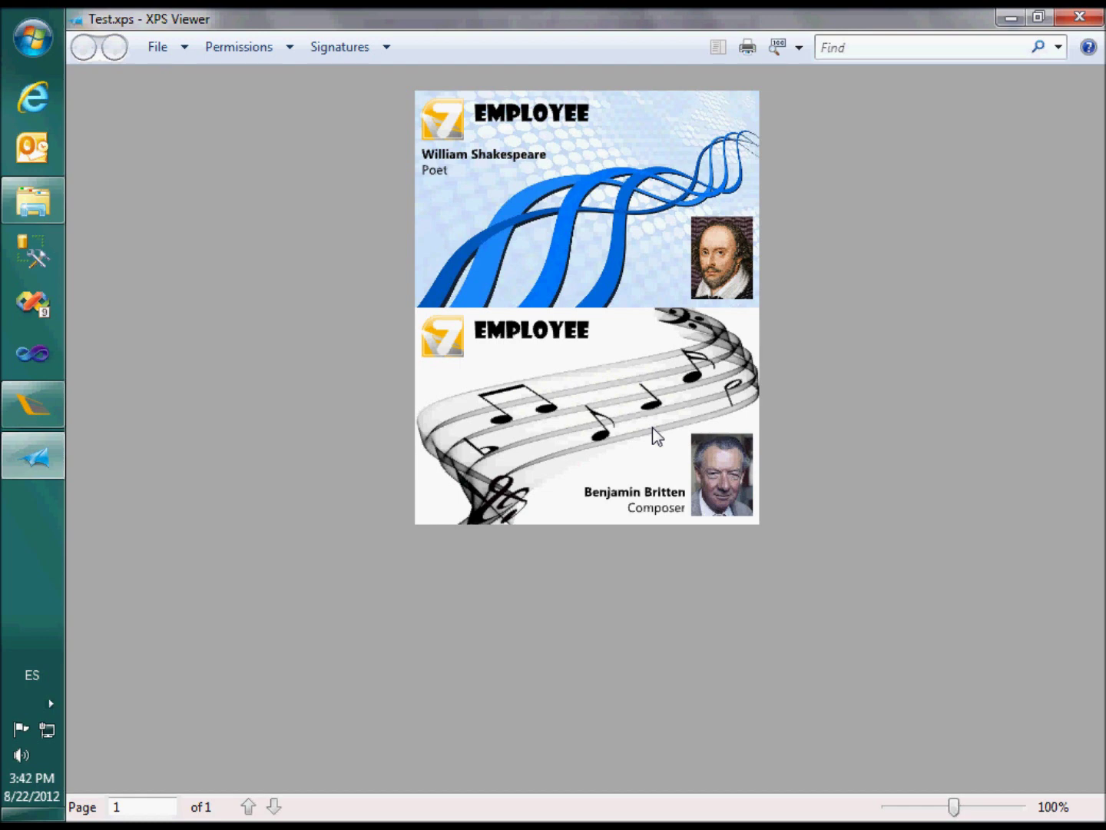
Step: Check the two stacked cards in Test.xps and close XPS Viewer
{"action": "key", "text": "alt+F4"}
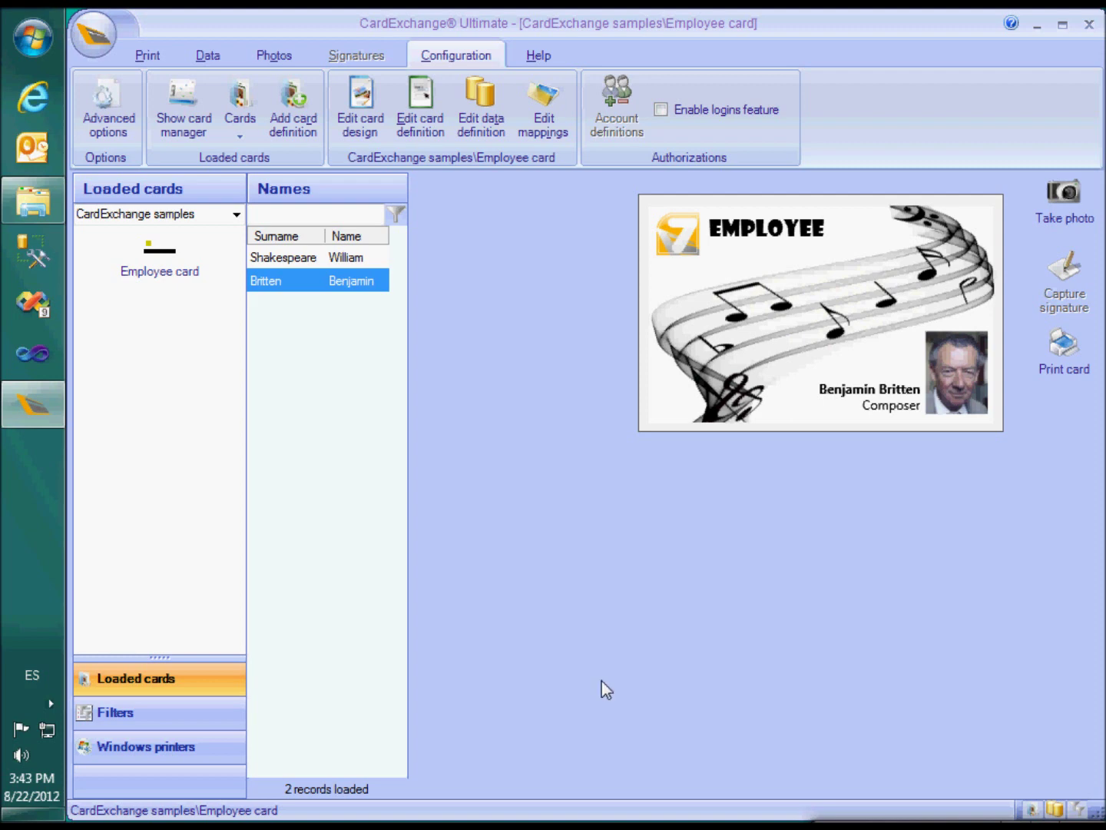
Step: Reopen Employee card.cedx in the designer and add a blank second layout page
{"action": "left_click", "coordinate": [366, 120]}
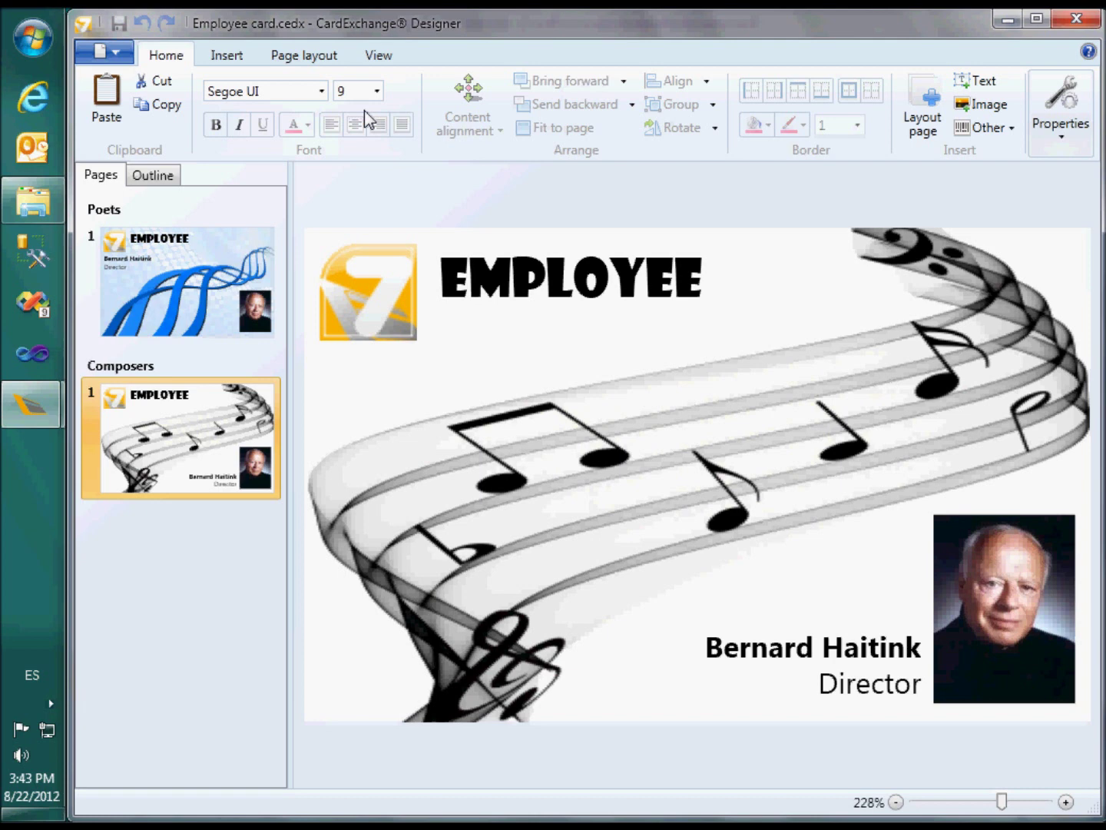
{"action": "left_click", "coordinate": [934, 122]}
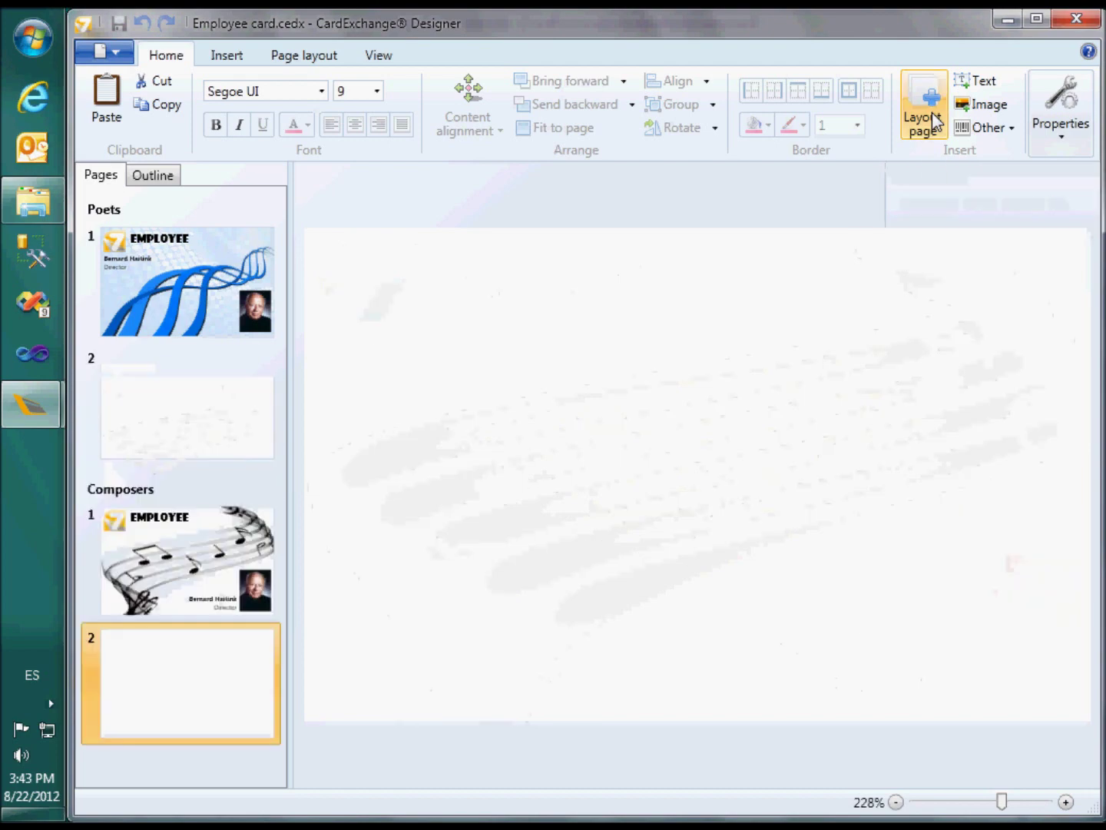
Step: Mark the new blank second Composers page as the card's backside
{"action": "left_click", "coordinate": [307, 59]}
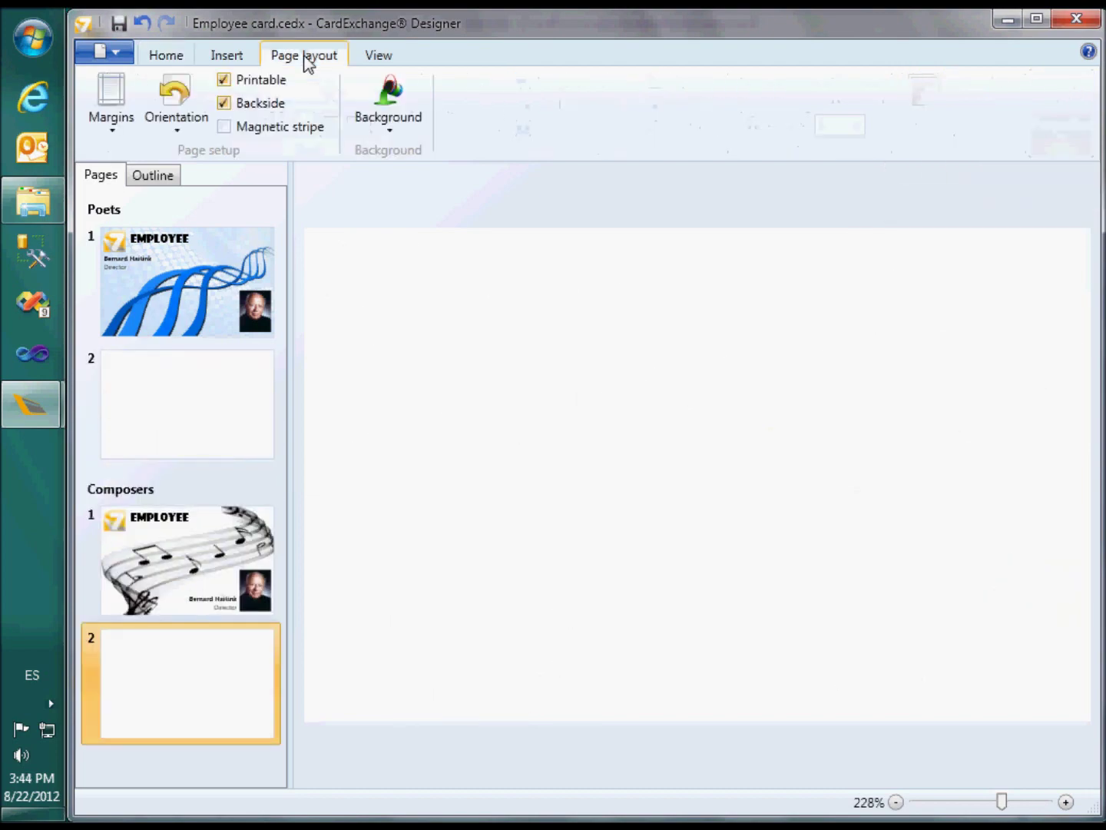
{"action": "left_click", "coordinate": [186, 541]}
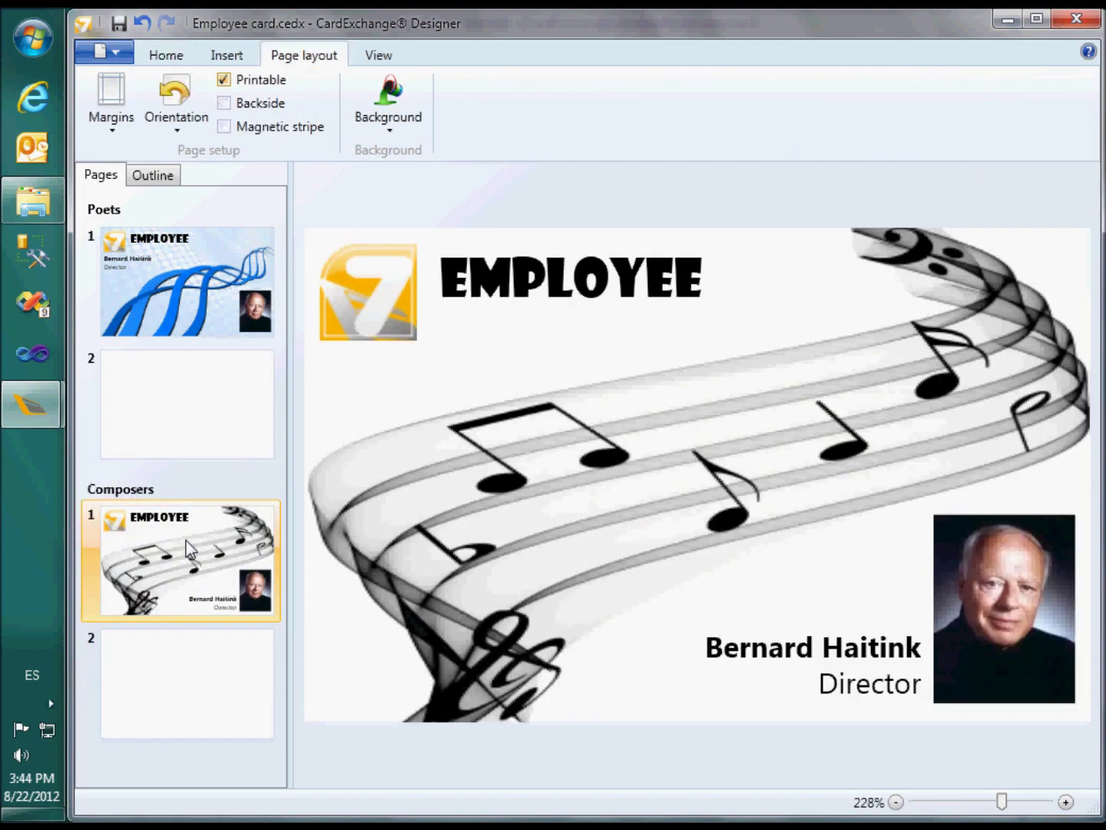
{"action": "left_click", "coordinate": [192, 670]}
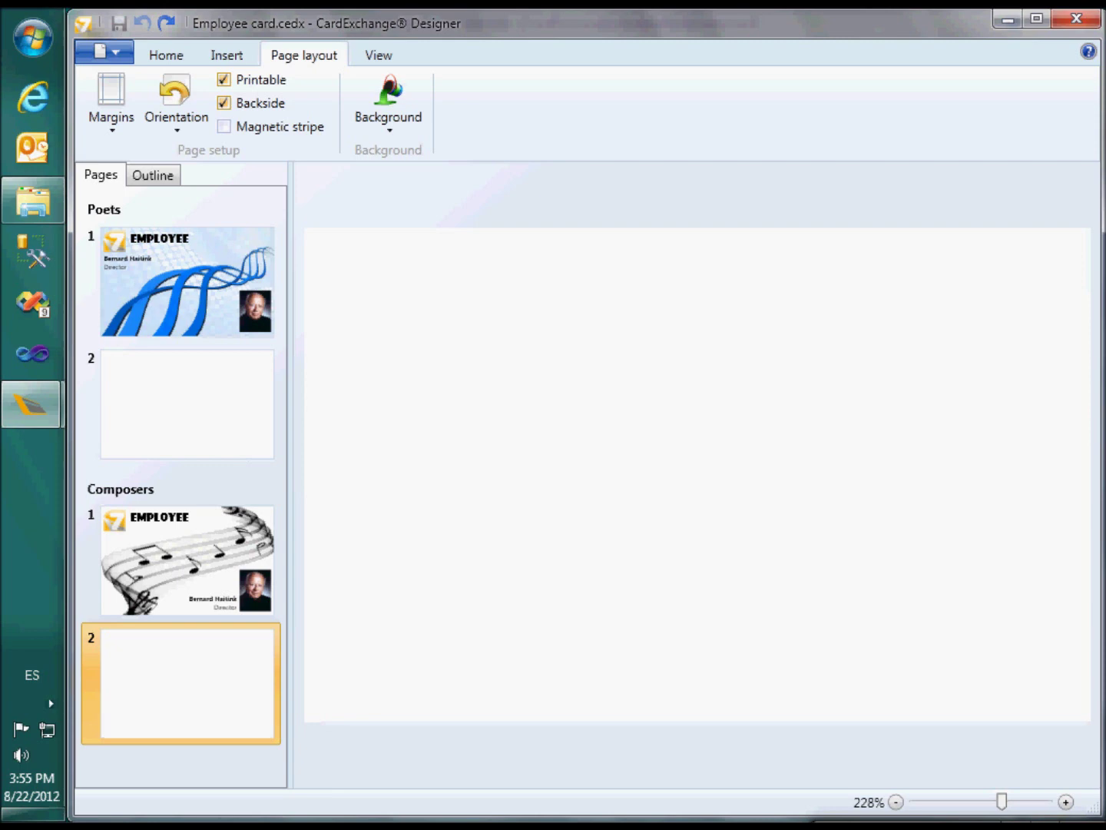
{"action": "left_click", "coordinate": [163, 52]}
Step: Draw a text box across the upper backside and paste the prepared paragraph into it
{"action": "left_click", "coordinate": [978, 79]}
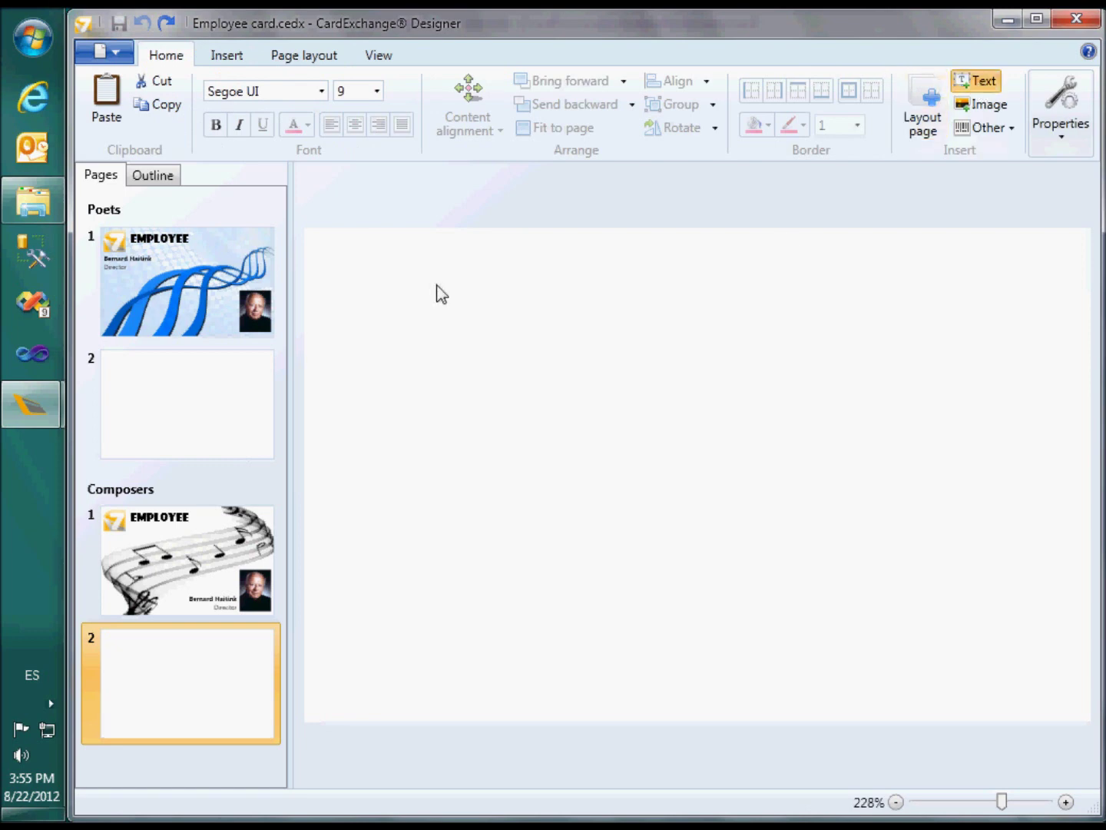
{"action": "left_click_drag", "start_coordinate": [347, 264], "coordinate": [1043, 554]}
{"action": "type", "text": "If you find this card and would like to know how it was designed, please visit our website on www.cardexchangesolution.com and discover the possibilities of CardExchange."}
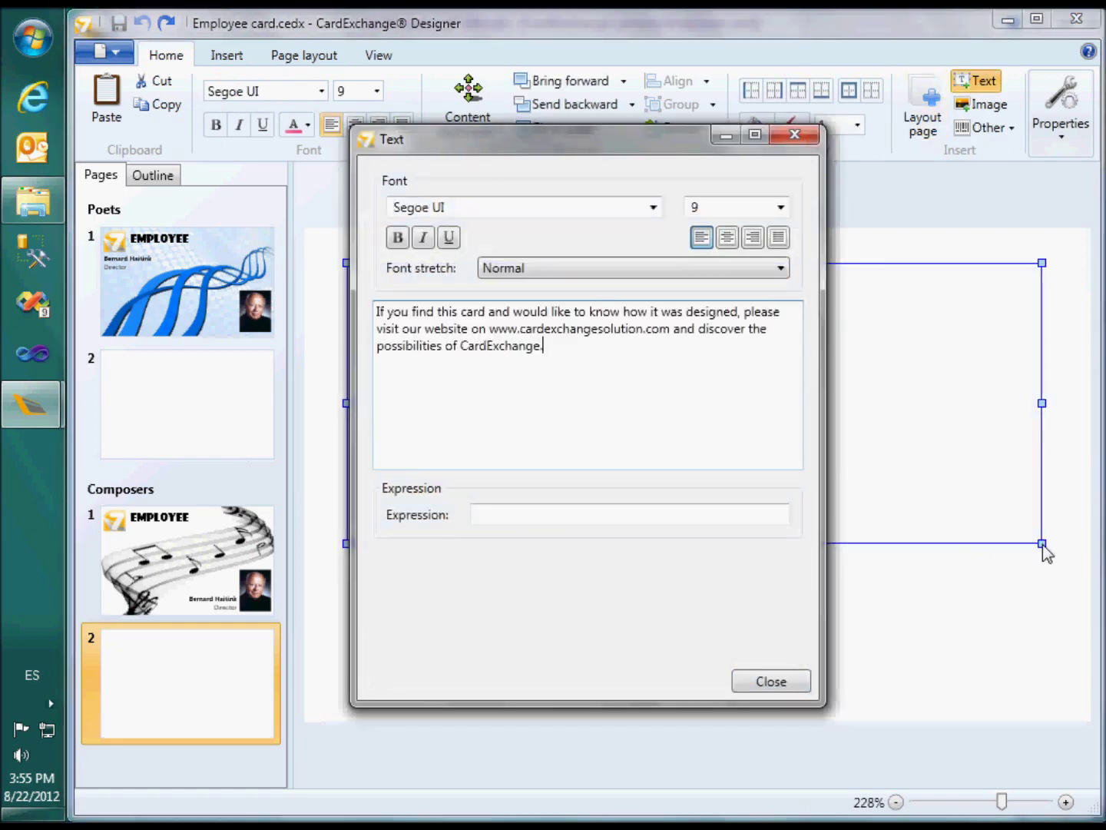
{"action": "left_click", "coordinate": [785, 686]}
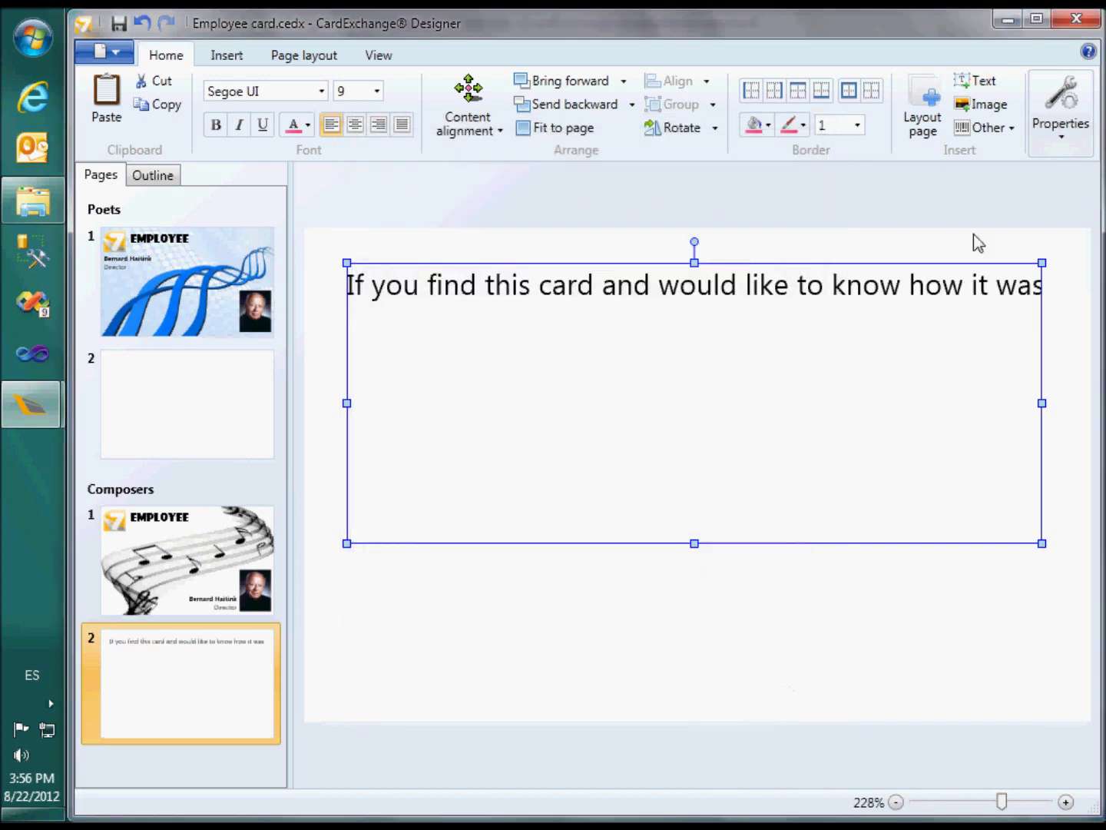
Step: Add a lower-right image frame bound to IDPhoto, centred horizontally, stretched Uniform to fill
{"action": "left_click", "coordinate": [981, 104]}
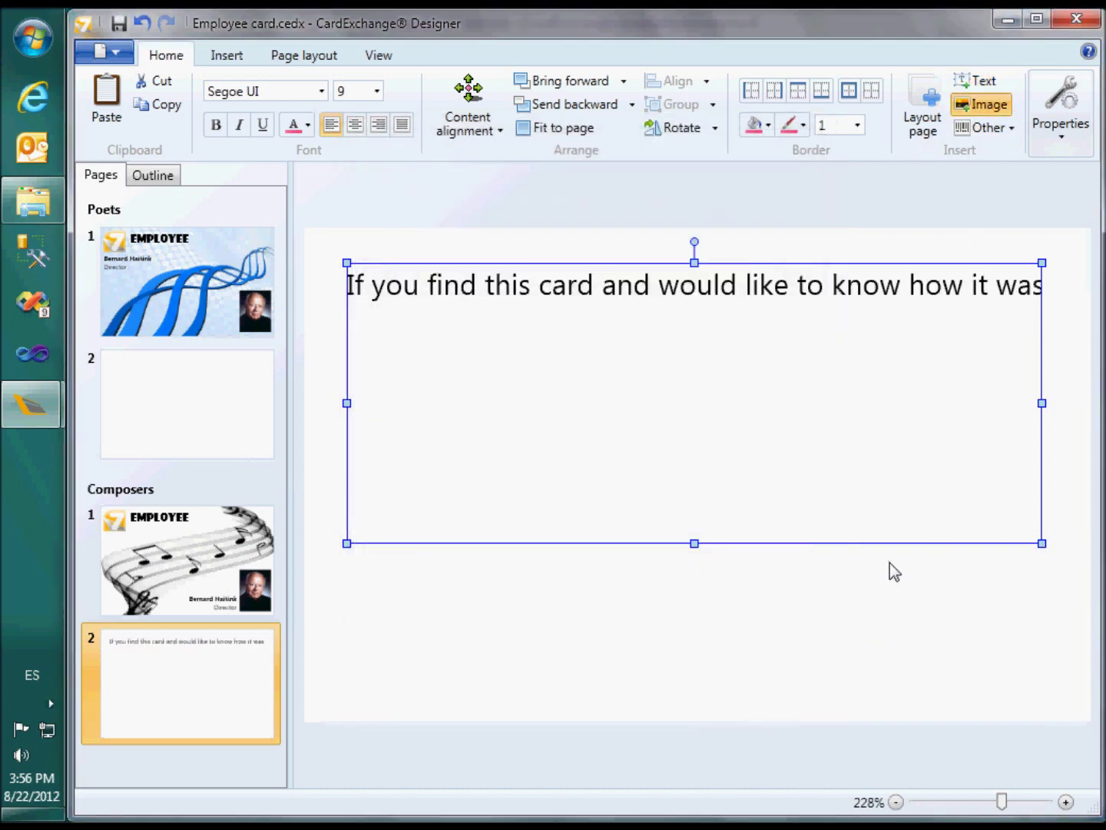
{"action": "left_click_drag", "start_coordinate": [890, 563], "coordinate": [1035, 707]}
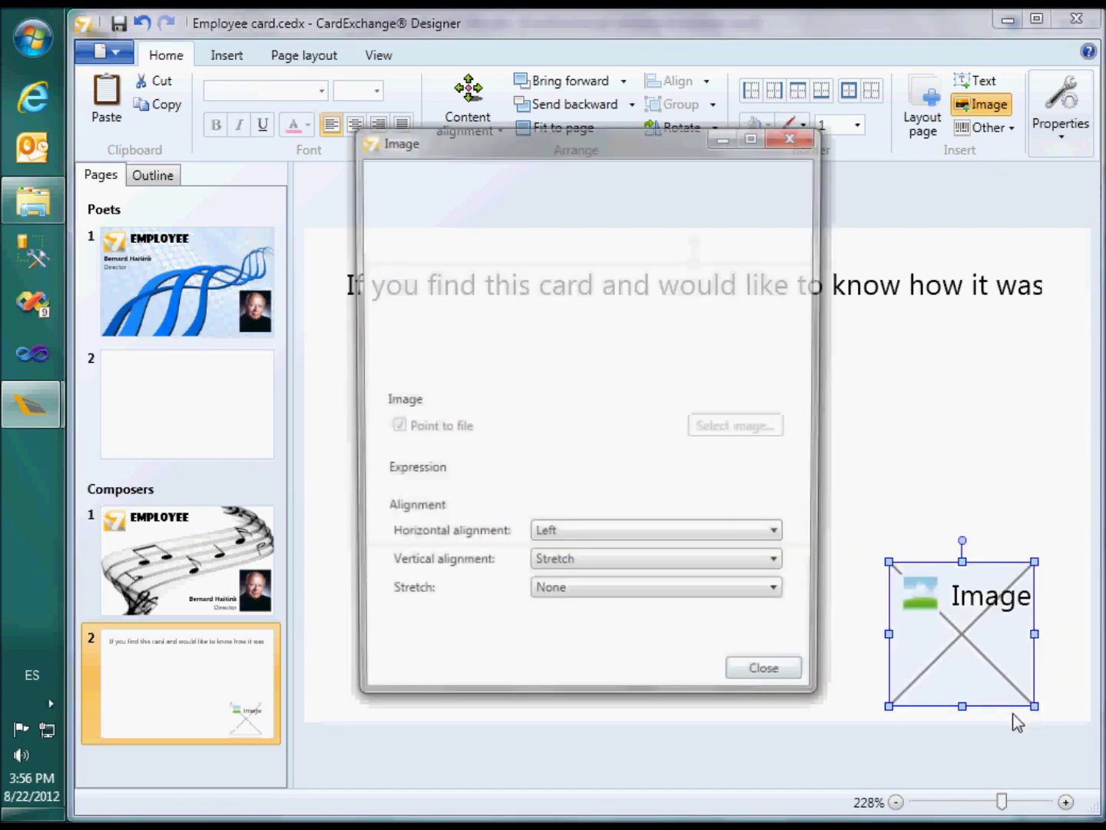
{"action": "type", "text": "IDPhoto"}
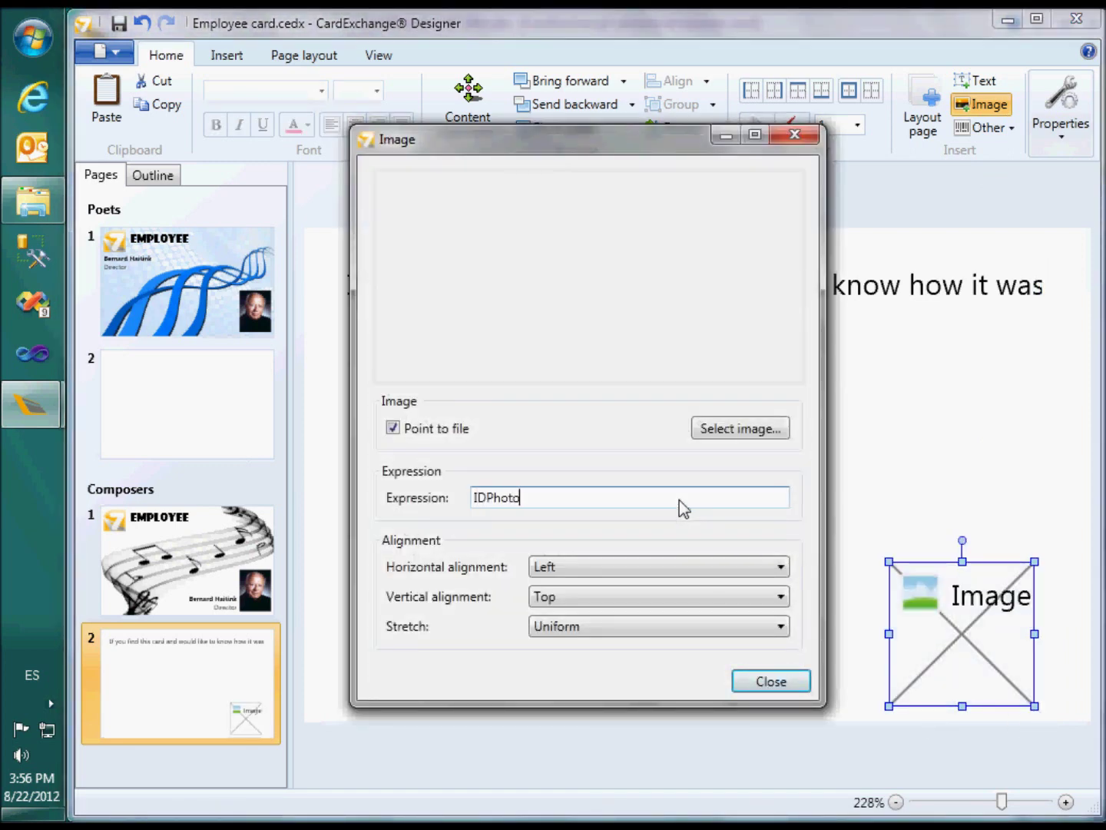
{"action": "left_click", "coordinate": [781, 566]}
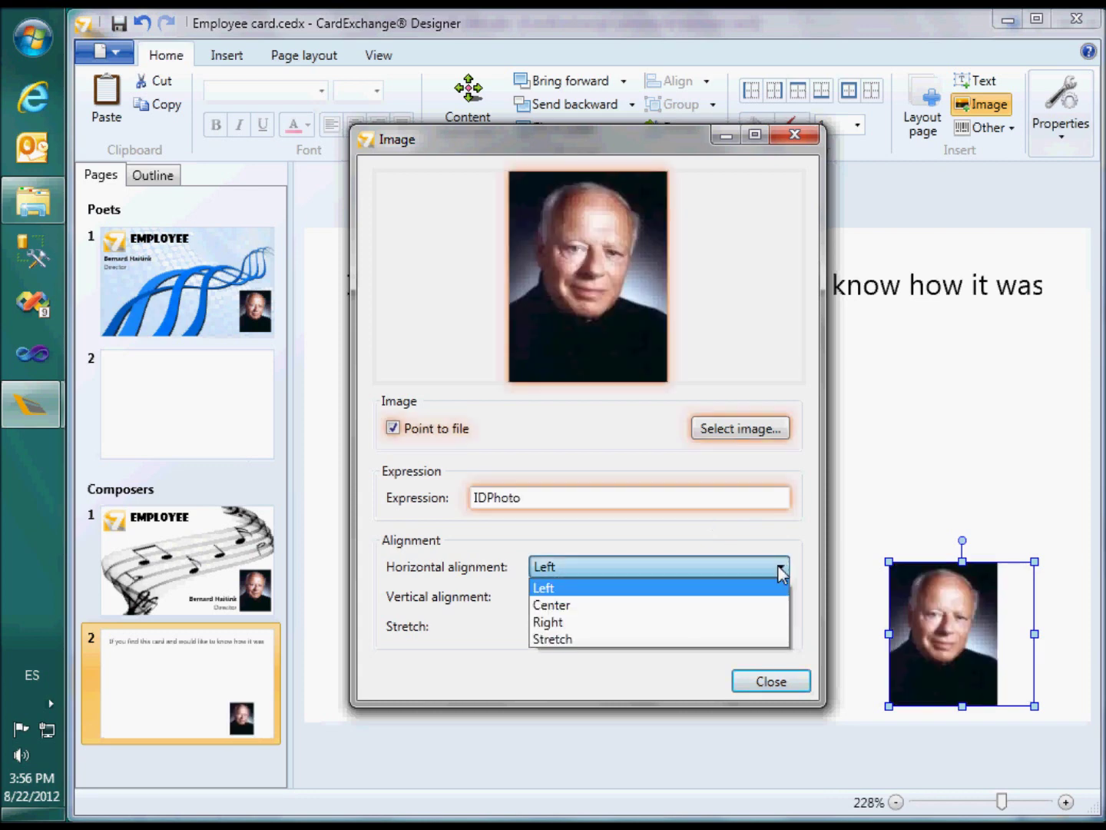
{"action": "left_click", "coordinate": [765, 607]}
{"action": "left_click", "coordinate": [780, 626]}
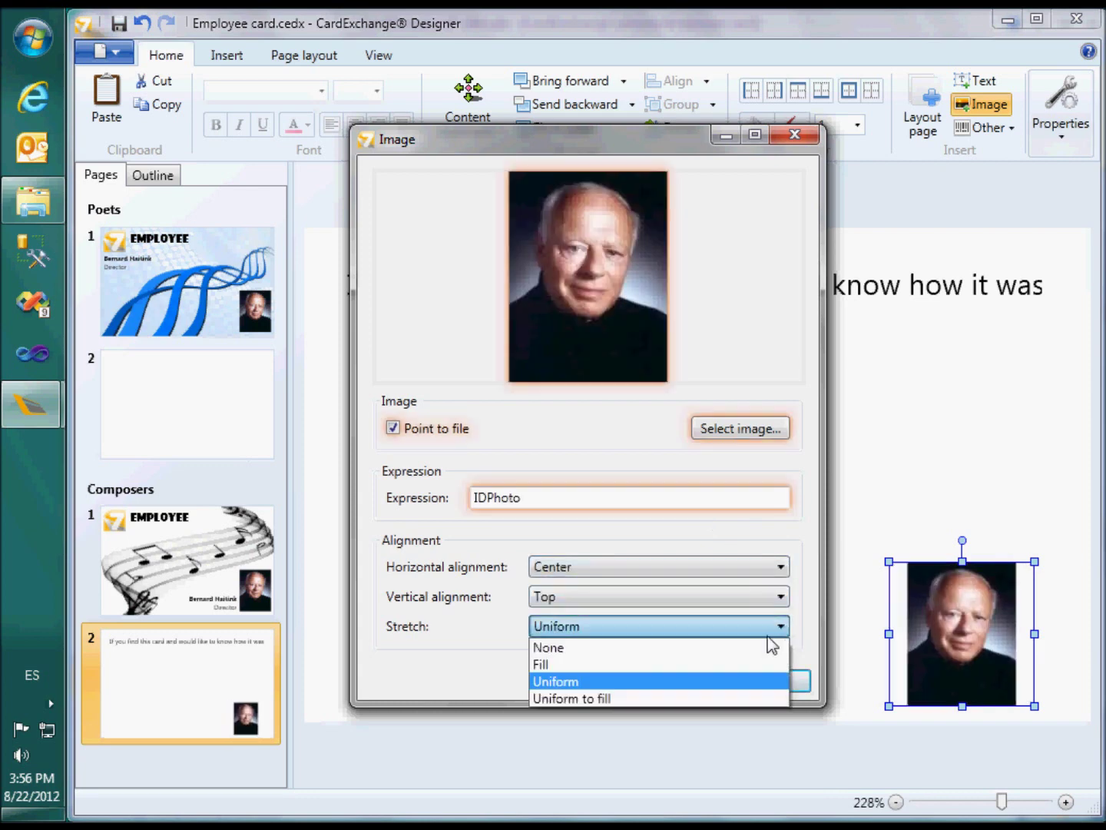
{"action": "left_click", "coordinate": [736, 699]}
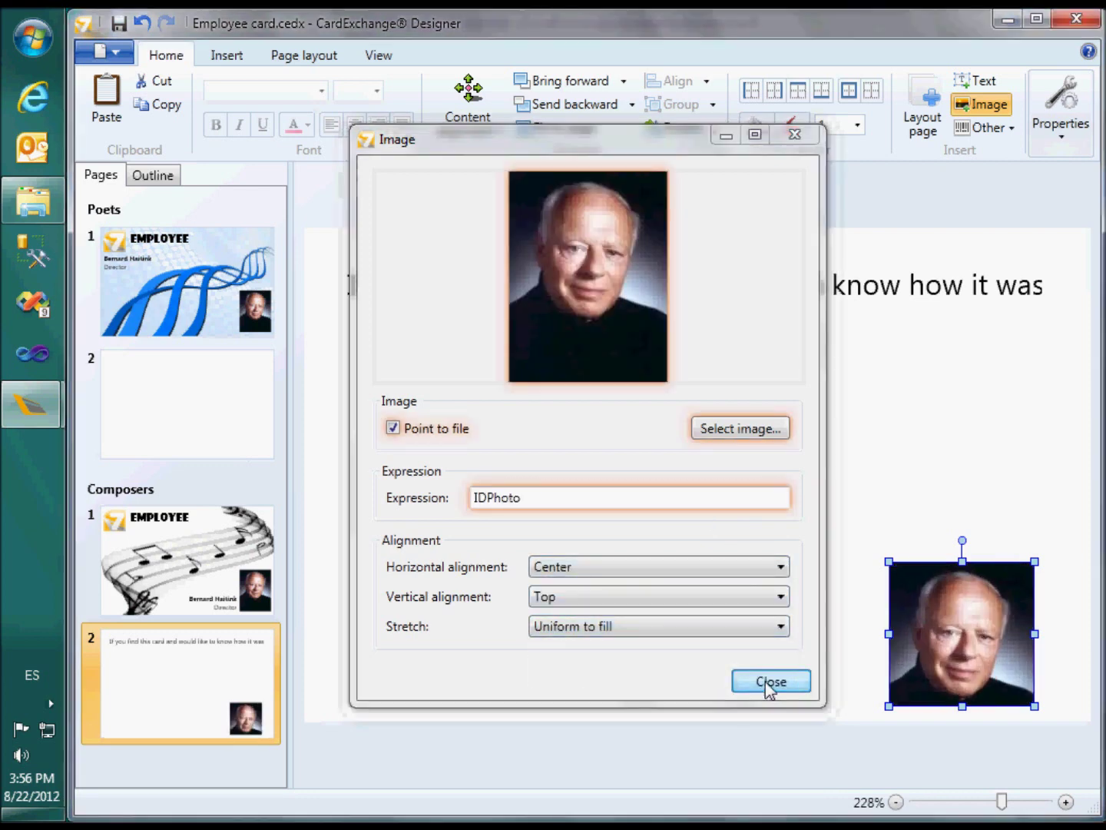
{"action": "left_click", "coordinate": [765, 686]}
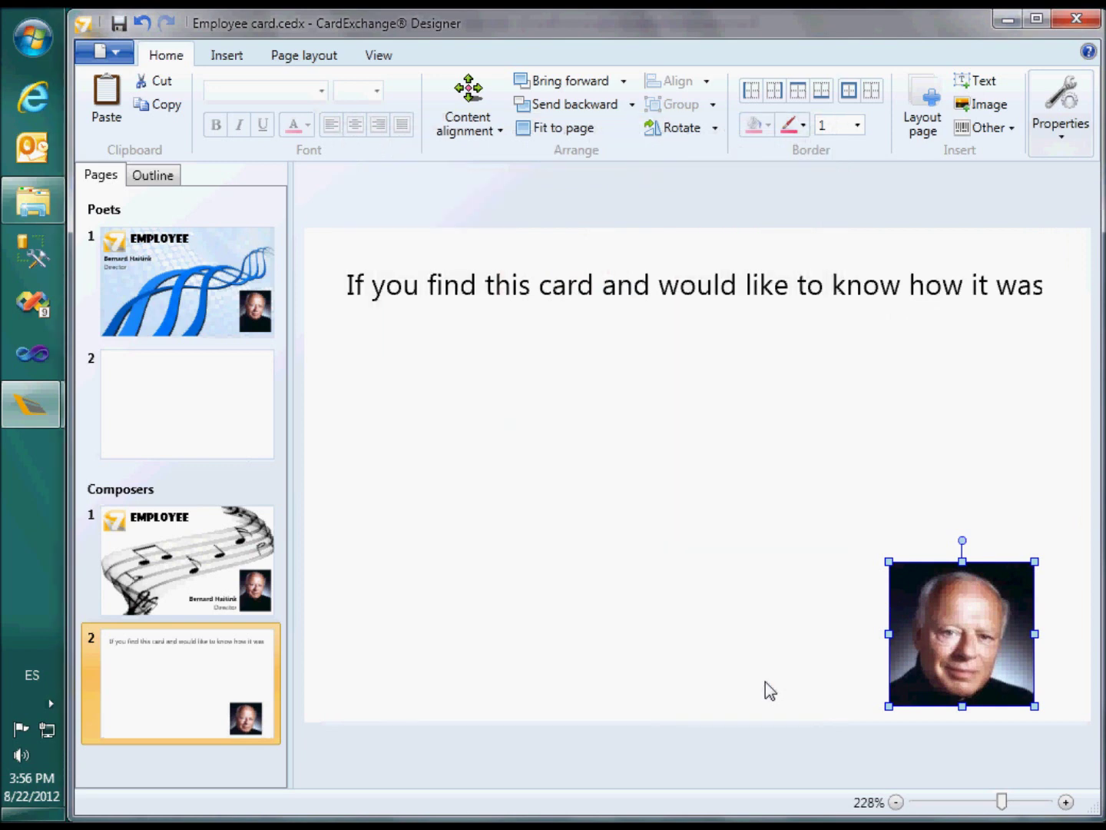
{"action": "left_click", "coordinate": [615, 301]}
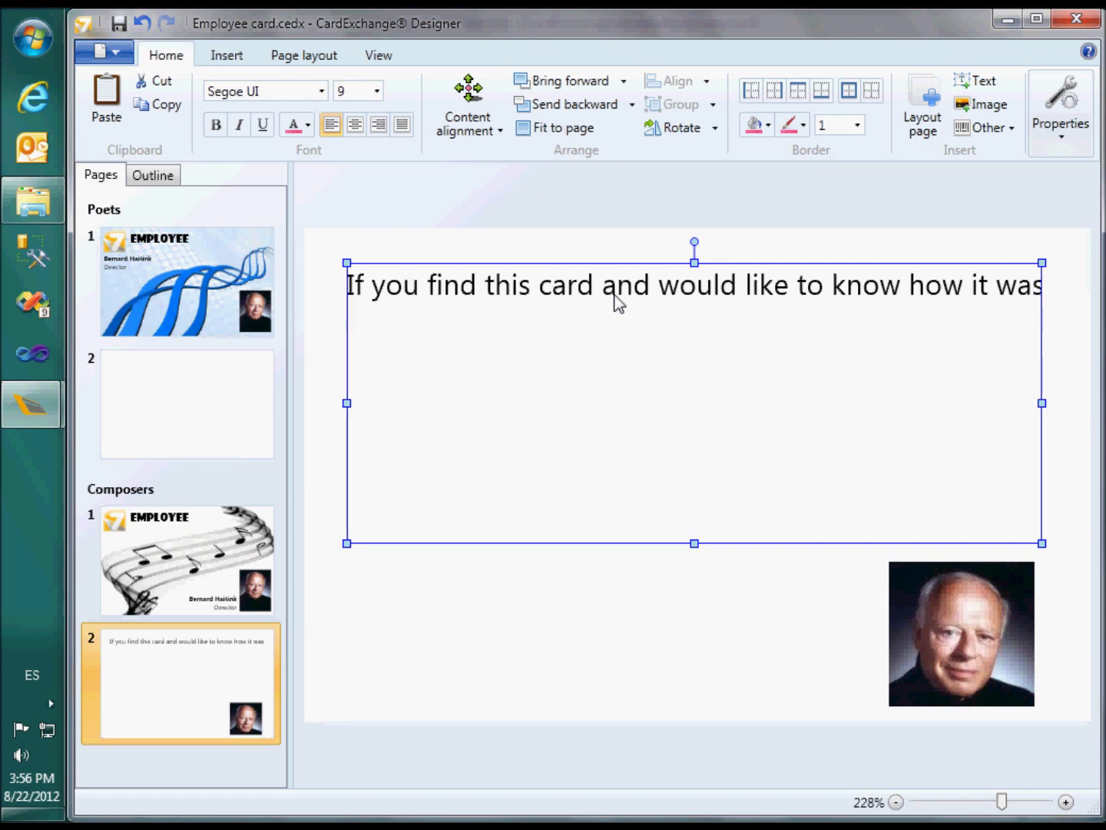
Step: Set the message text box's maximum number of lines to 3
{"action": "left_click", "coordinate": [1050, 140]}
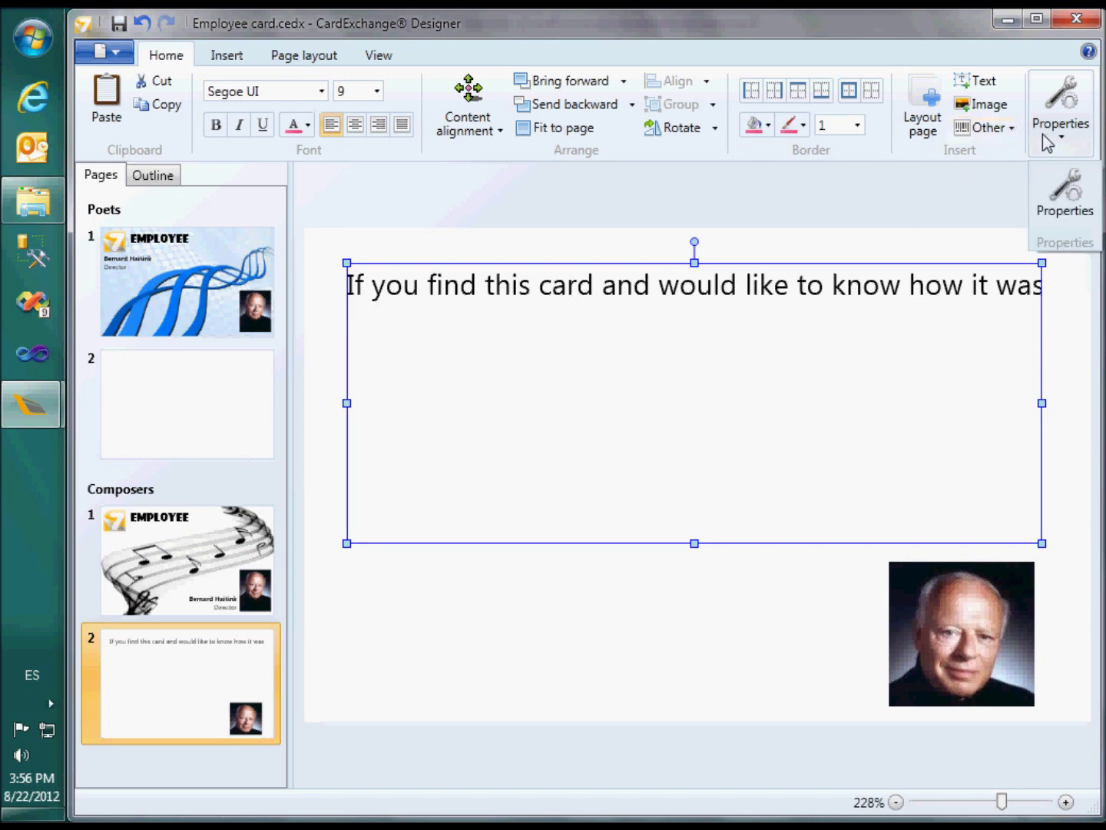
{"action": "left_click", "coordinate": [1064, 193]}
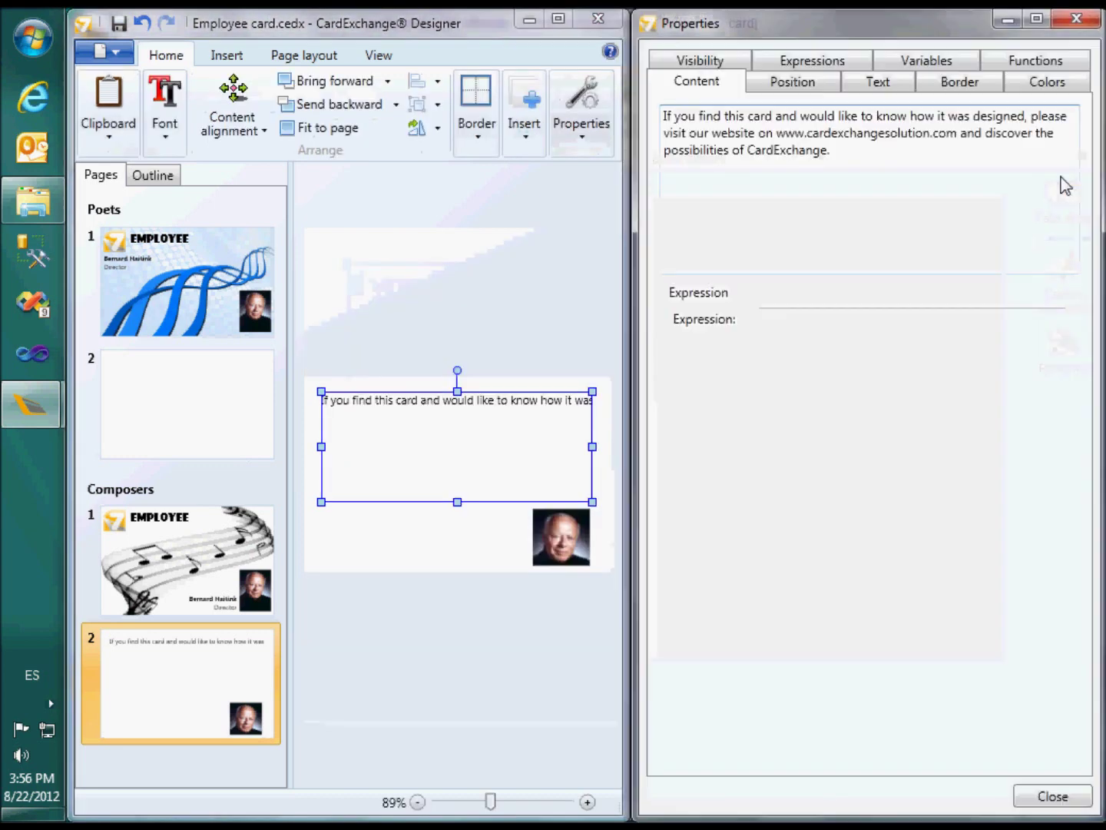
{"action": "left_click", "coordinate": [877, 81]}
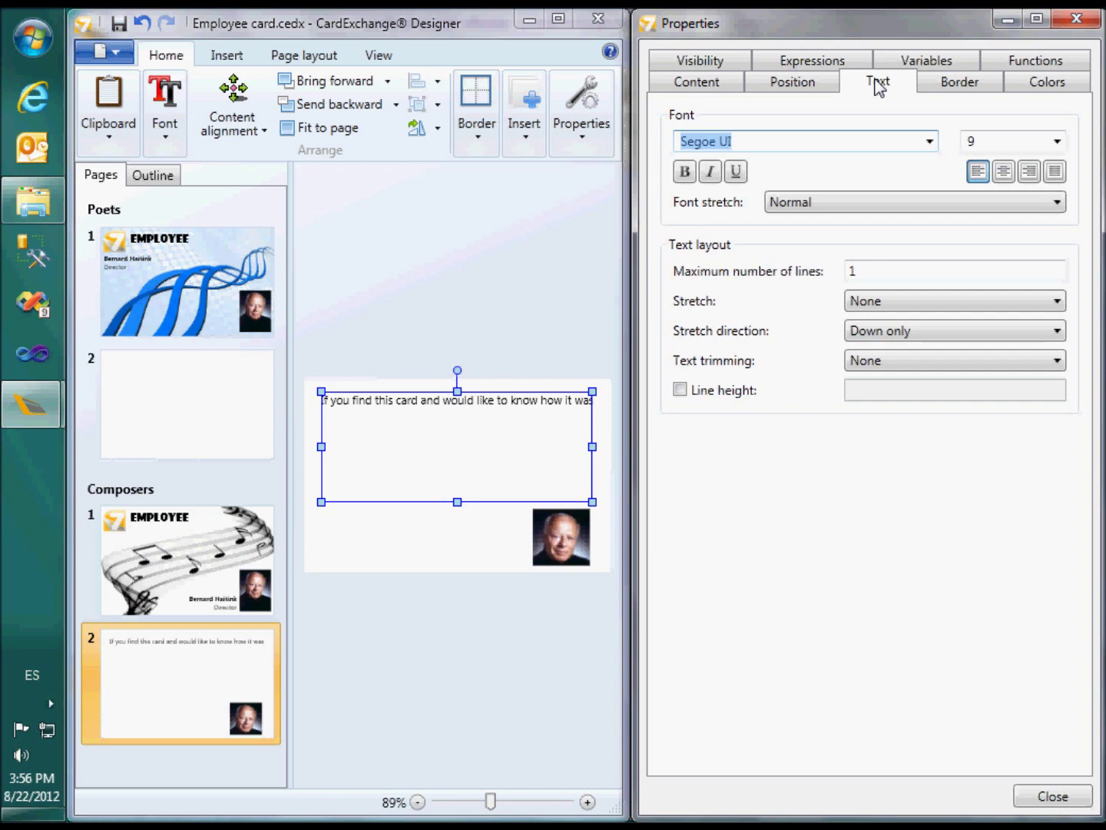
{"action": "left_click", "coordinate": [904, 272]}
{"action": "key", "text": "BackSpace"}
{"action": "type", "text": "3"}
{"action": "key", "text": "Return"}
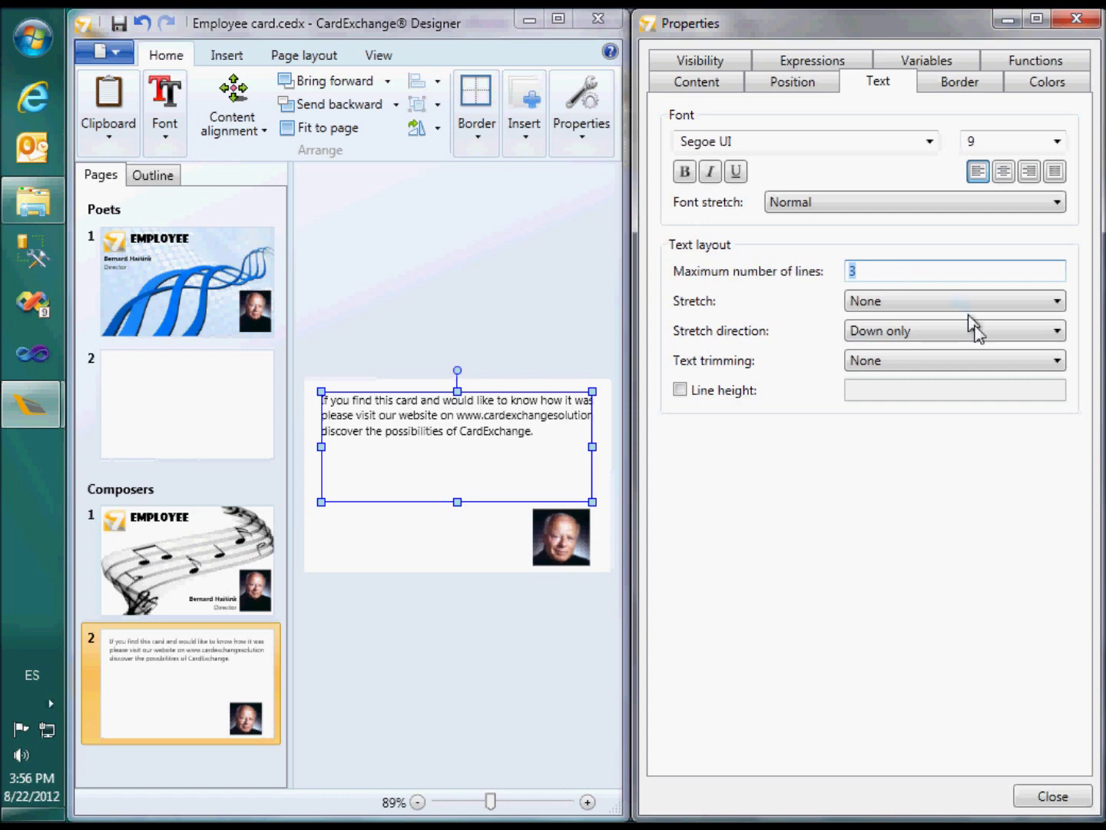
Step: Try Uniform and Fill stretch, set stretch direction to Both, then return stretch to None
{"action": "left_click", "coordinate": [1061, 307]}
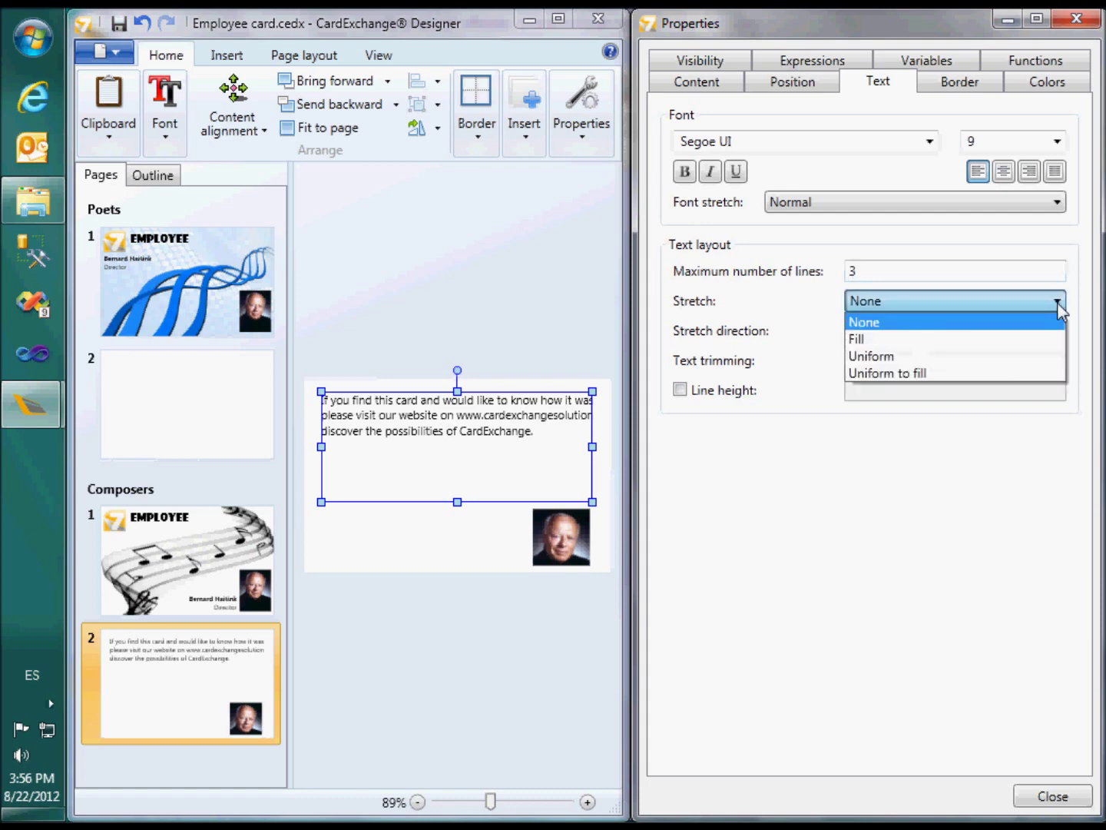
{"action": "left_click", "coordinate": [1033, 359]}
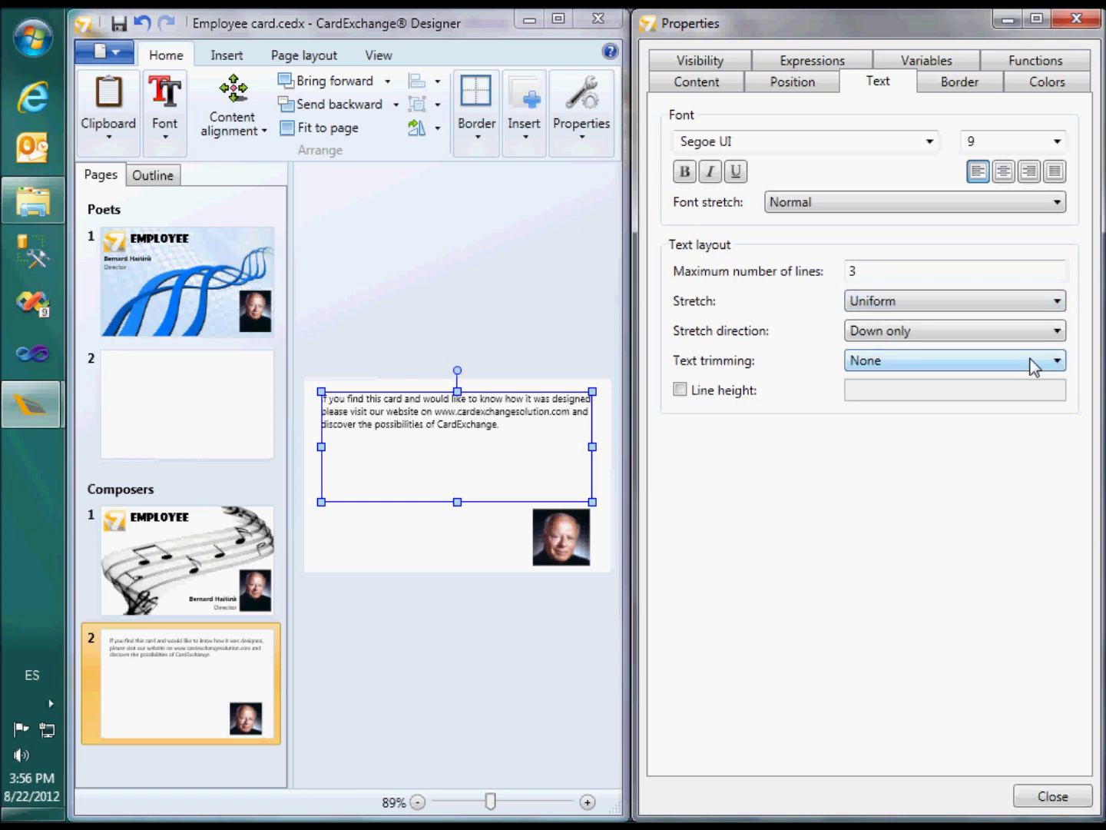
{"action": "left_click", "coordinate": [1058, 300]}
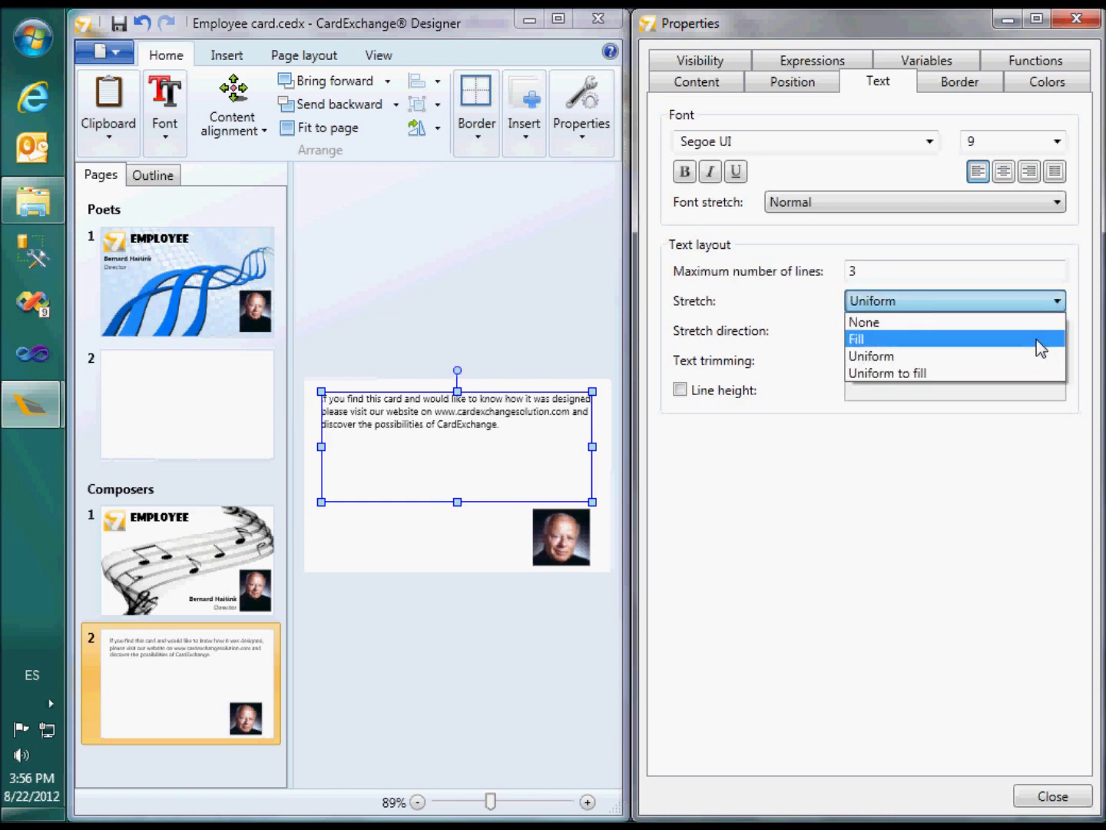
{"action": "left_click", "coordinate": [1041, 340]}
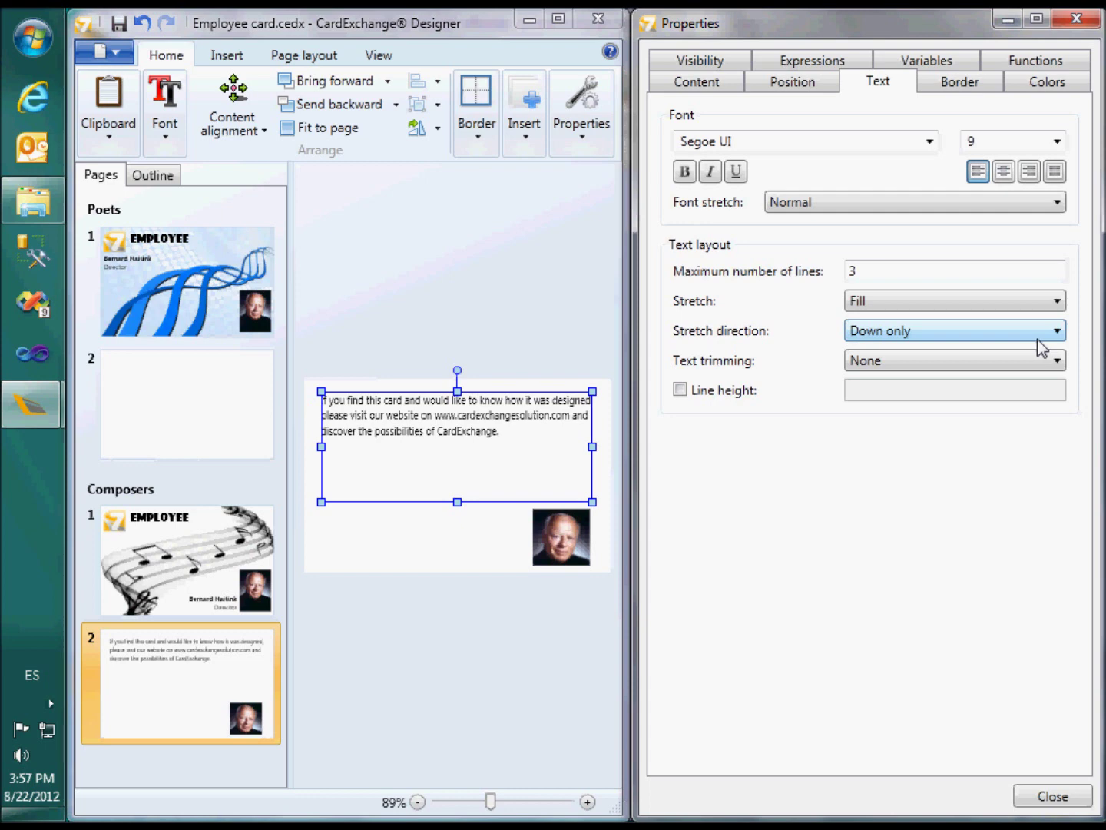
{"action": "left_click", "coordinate": [1058, 330]}
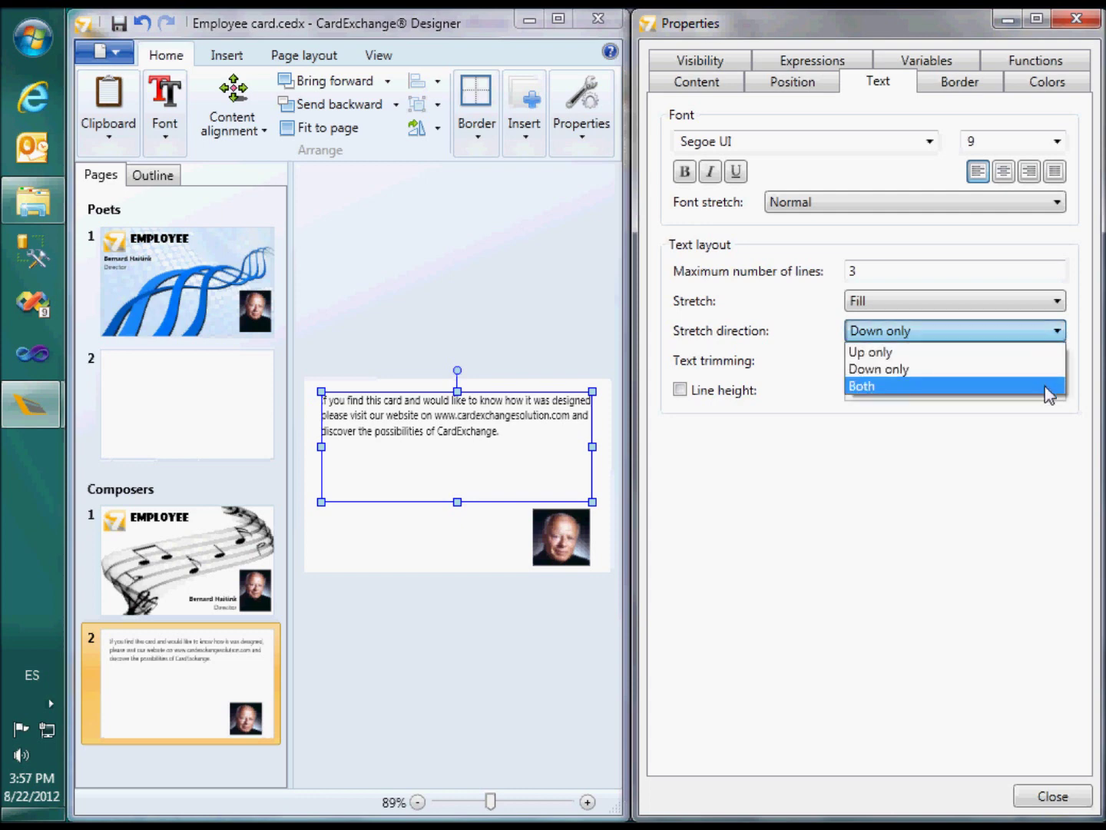
{"action": "left_click", "coordinate": [1049, 387]}
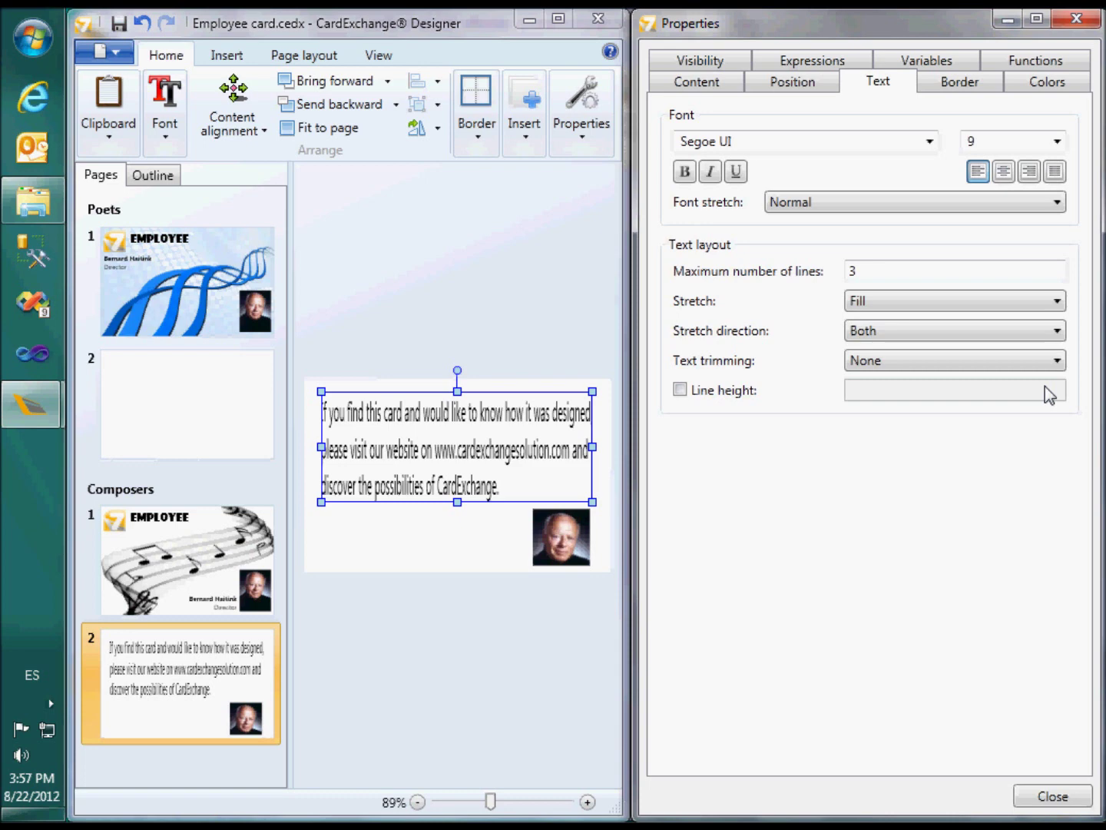
{"action": "left_click", "coordinate": [1059, 302]}
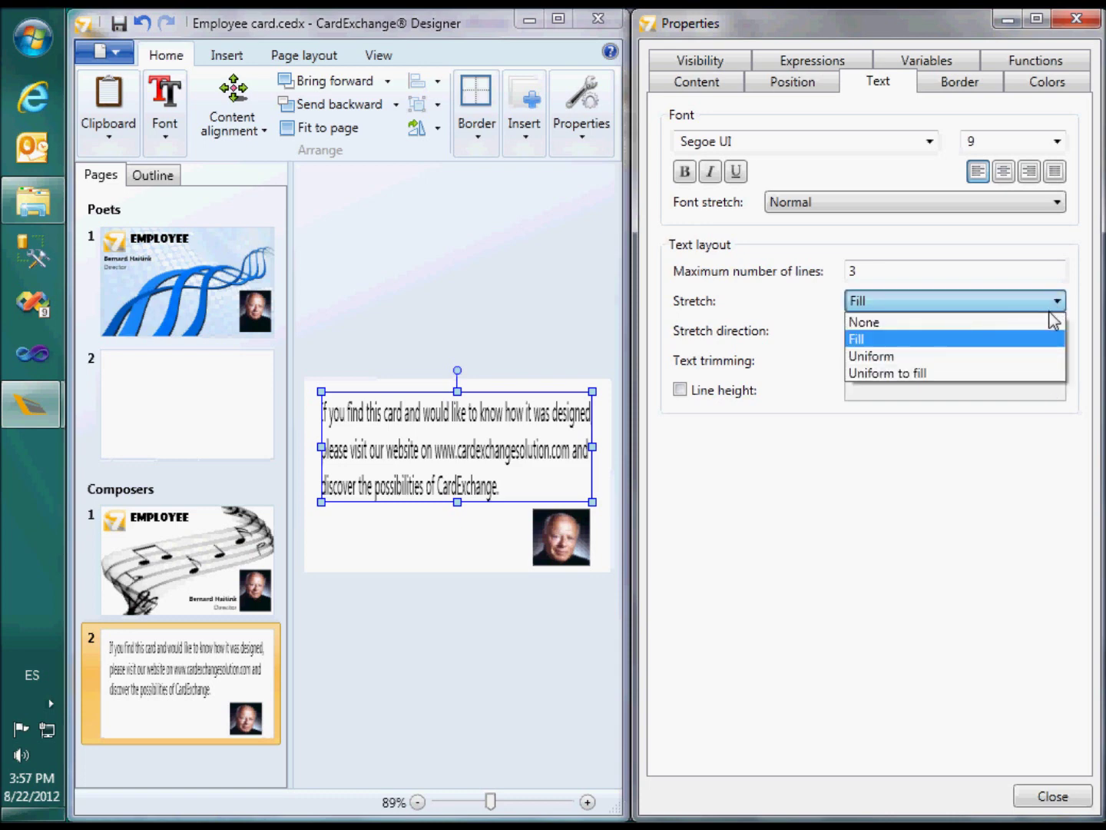
{"action": "left_click", "coordinate": [1053, 322]}
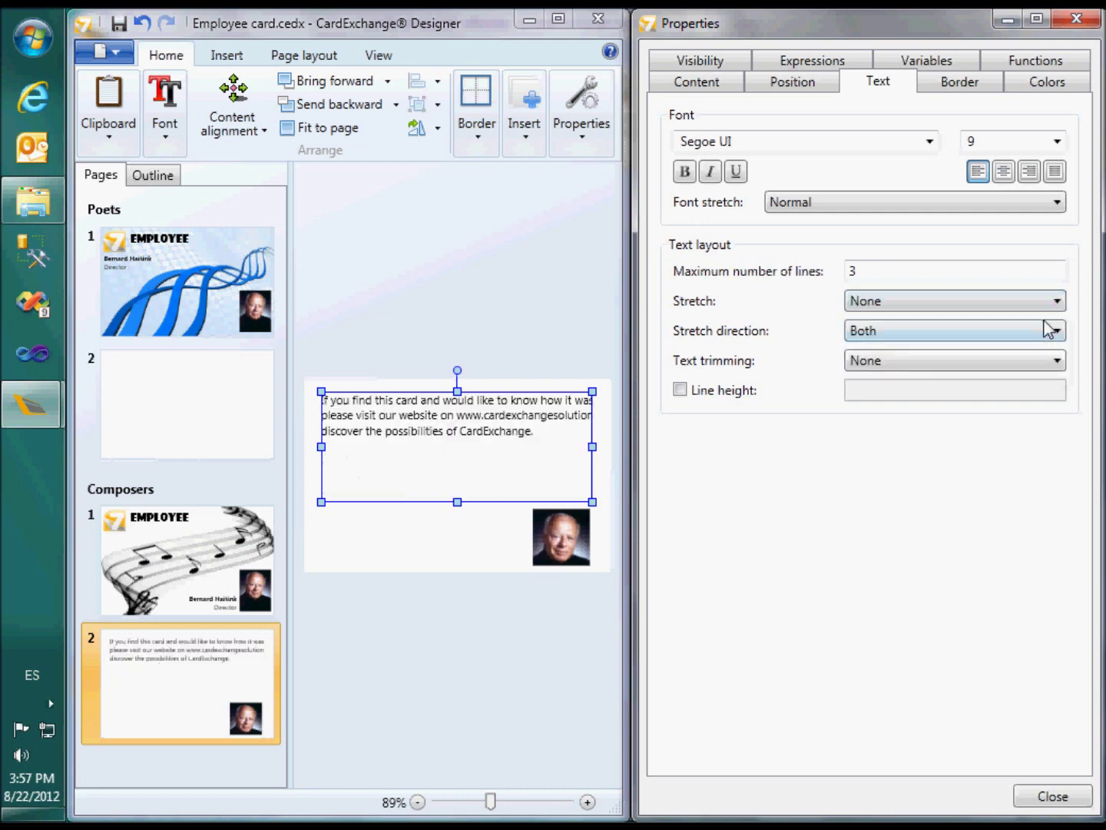
Step: Set text trimming to word ellipsis, then to character ellipsis
{"action": "left_click", "coordinate": [1059, 360]}
{"action": "left_click", "coordinate": [1005, 421]}
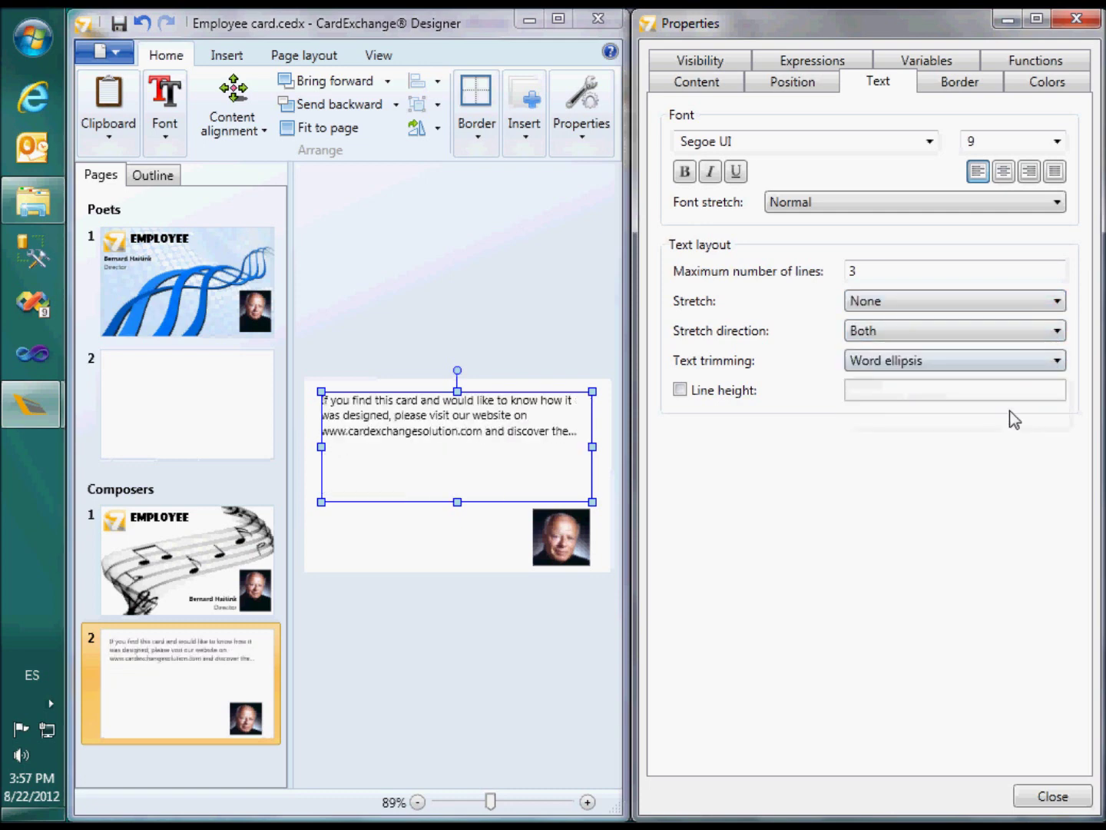
{"action": "left_click", "coordinate": [1057, 360]}
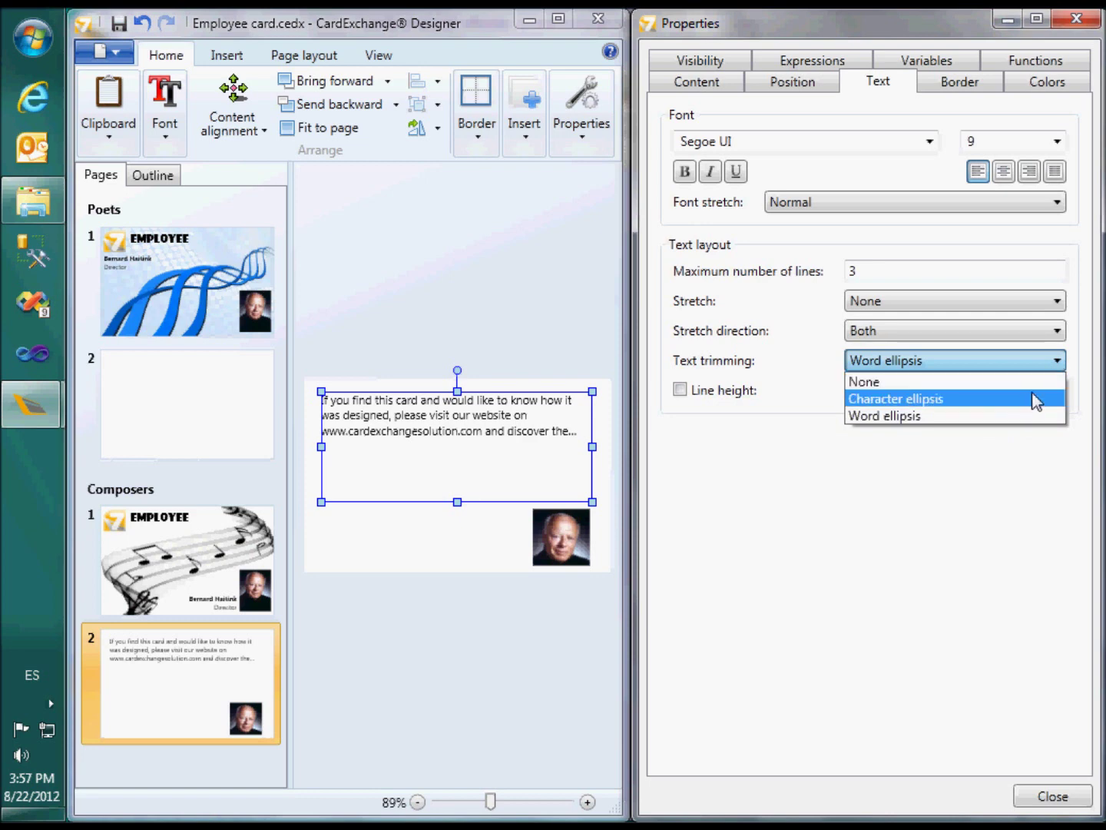
{"action": "left_click", "coordinate": [1051, 393]}
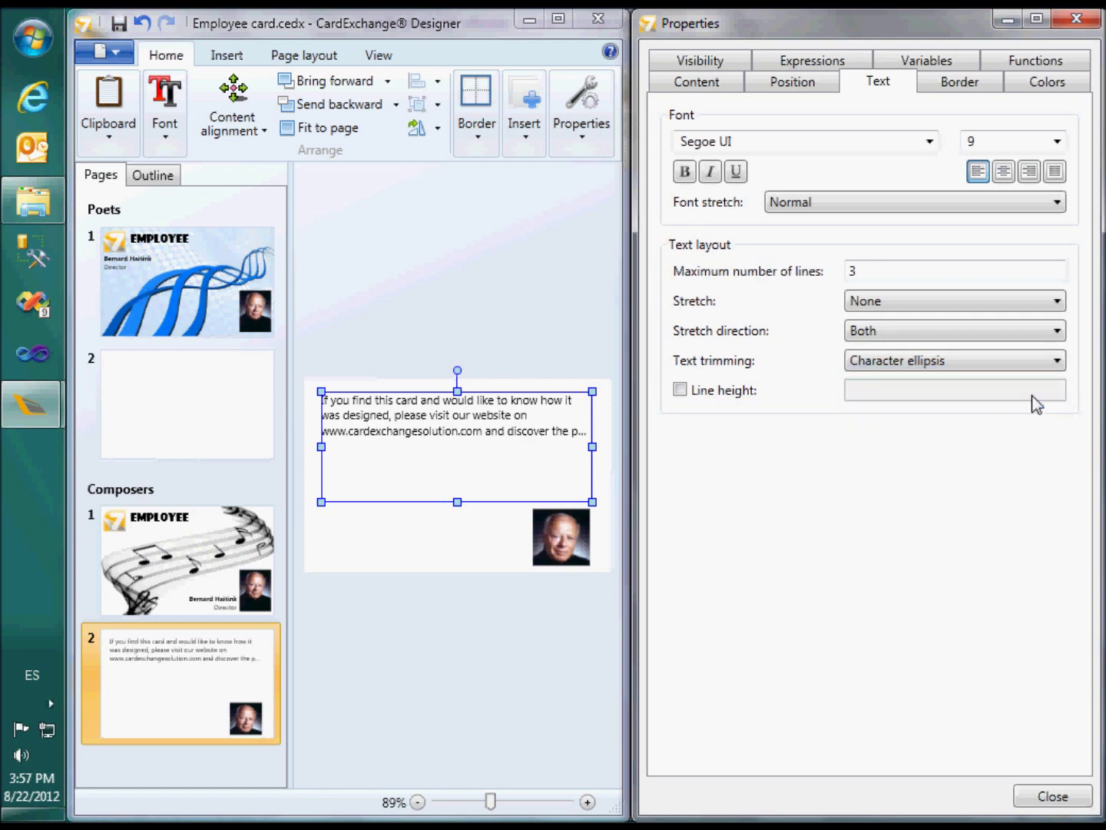
Step: Try a custom line height of 0.30" then 0.35", then turn custom line height off
{"action": "left_click", "coordinate": [681, 390]}
{"action": "left_click", "coordinate": [890, 397]}
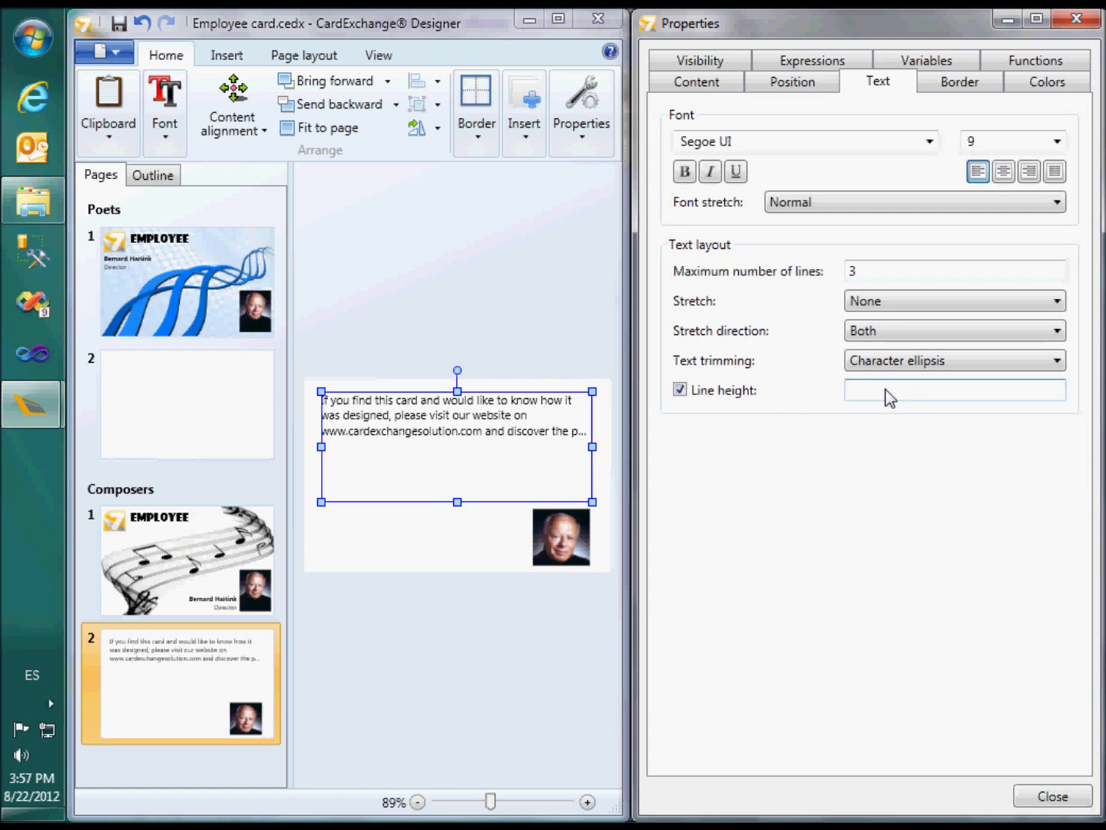
{"action": "type", "text": "0.3"}
{"action": "key", "text": "Return"}
{"action": "type", "text": "0.35"}
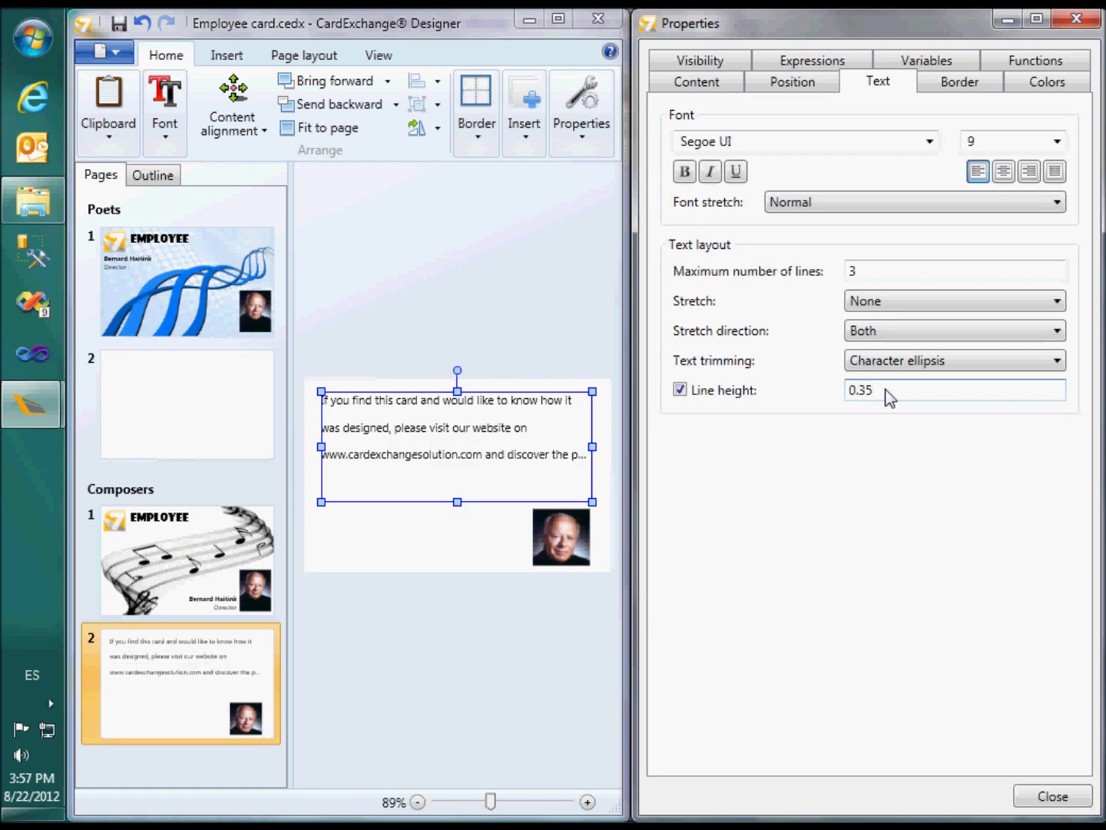
{"action": "key", "text": "Return"}
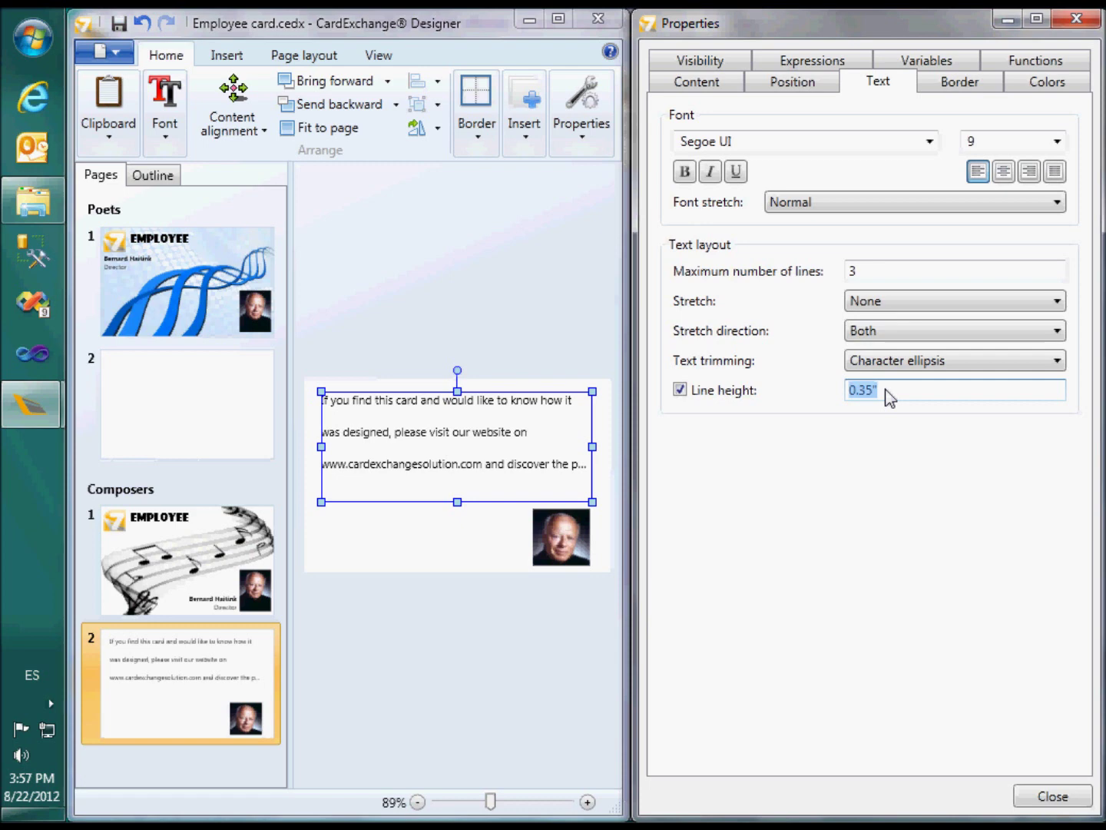
{"action": "left_click", "coordinate": [680, 389]}
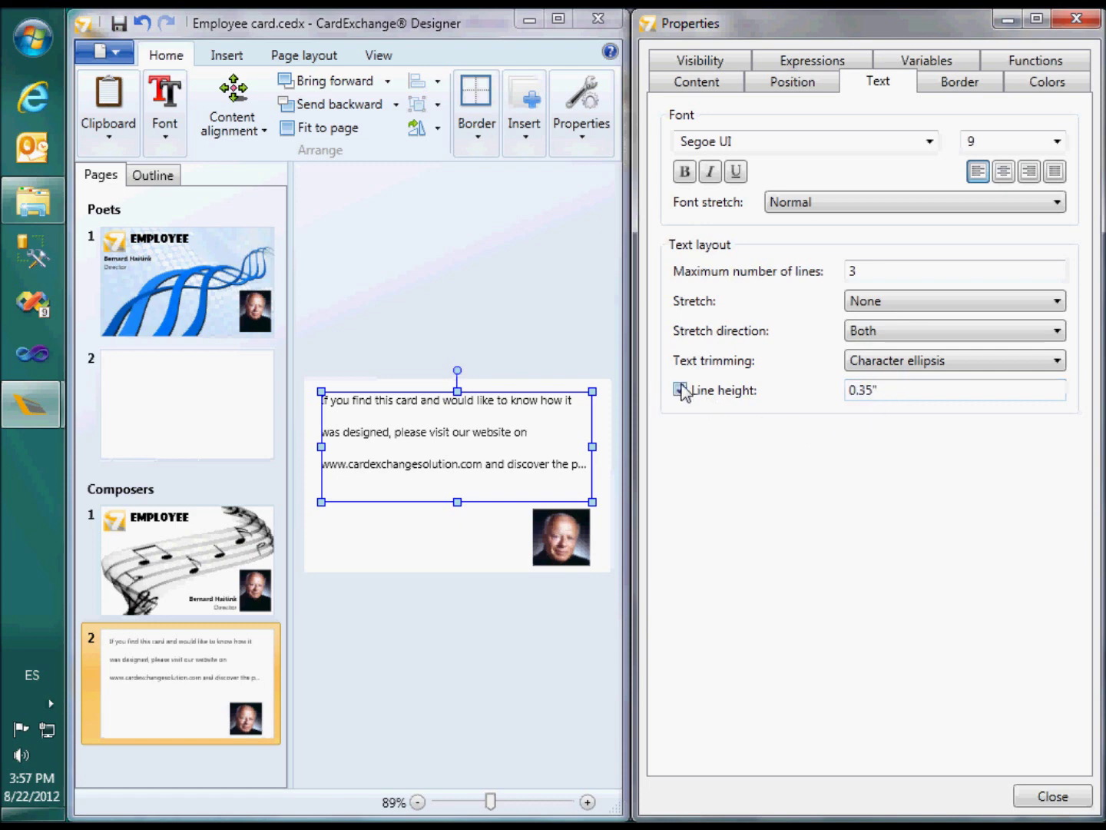
Step: Set text stretch to Uniform and the maximum number of lines to 4
{"action": "left_click", "coordinate": [1058, 301]}
{"action": "left_click", "coordinate": [1015, 356]}
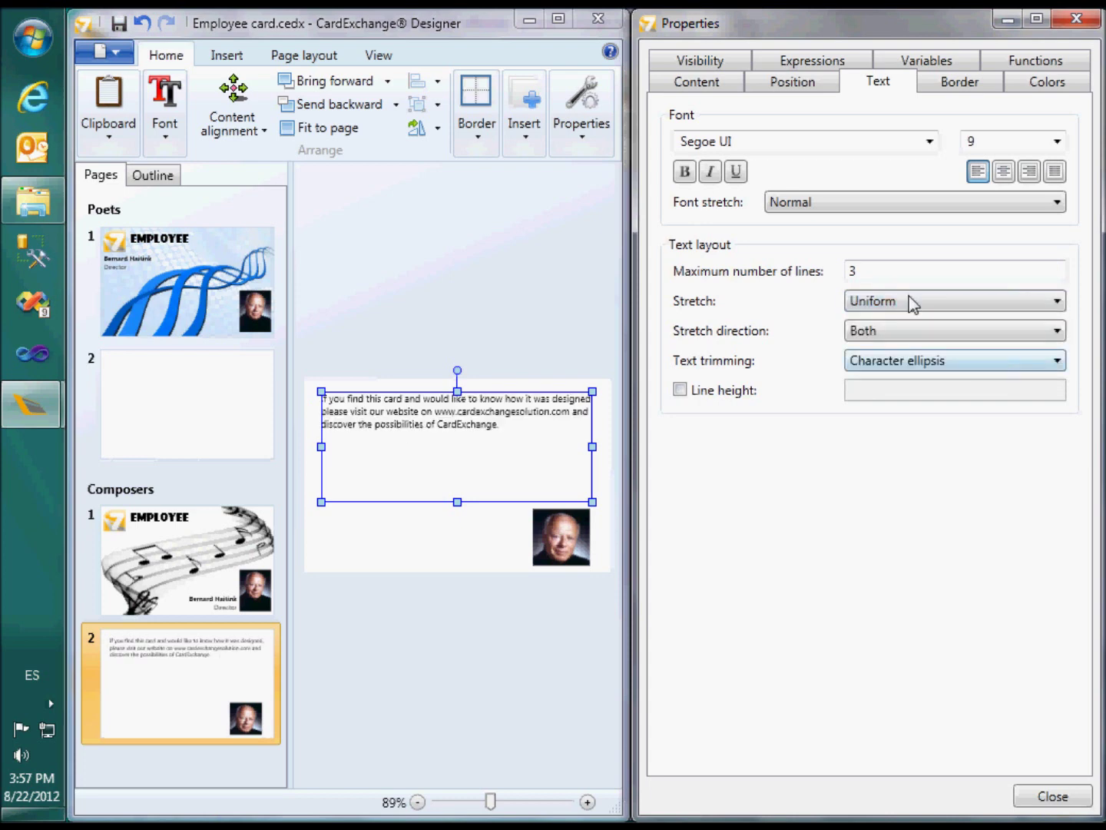
{"action": "left_click", "coordinate": [910, 276]}
{"action": "key", "text": "BackSpace"}
{"action": "type", "text": "4"}
{"action": "key", "text": "Return"}
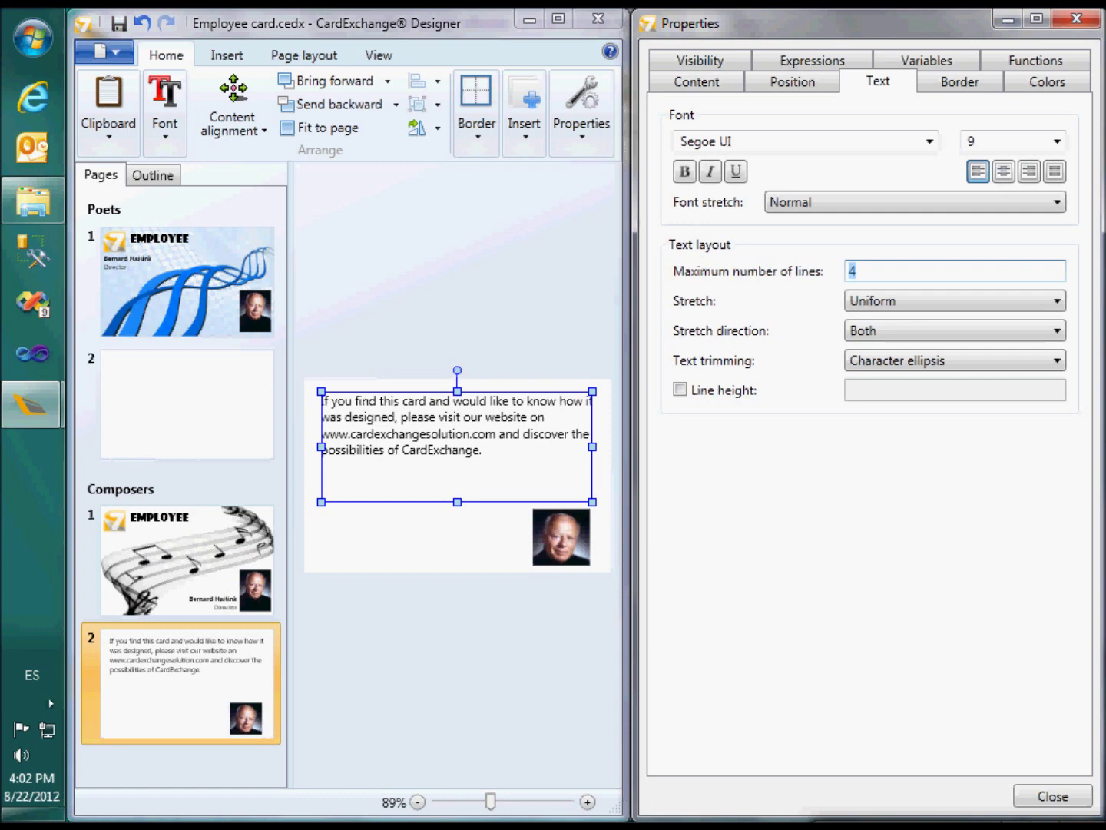
Step: Give the text box an outline border of width 5
{"action": "left_click", "coordinate": [477, 141]}
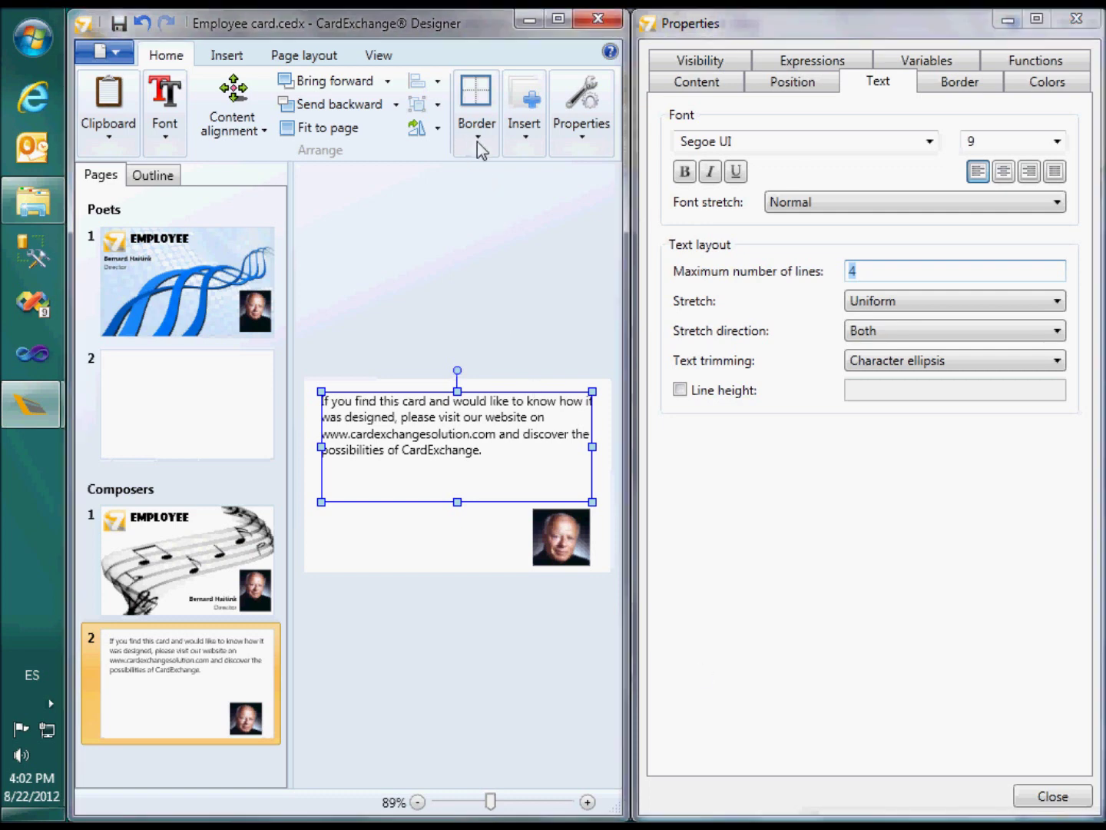
{"action": "left_click", "coordinate": [571, 185]}
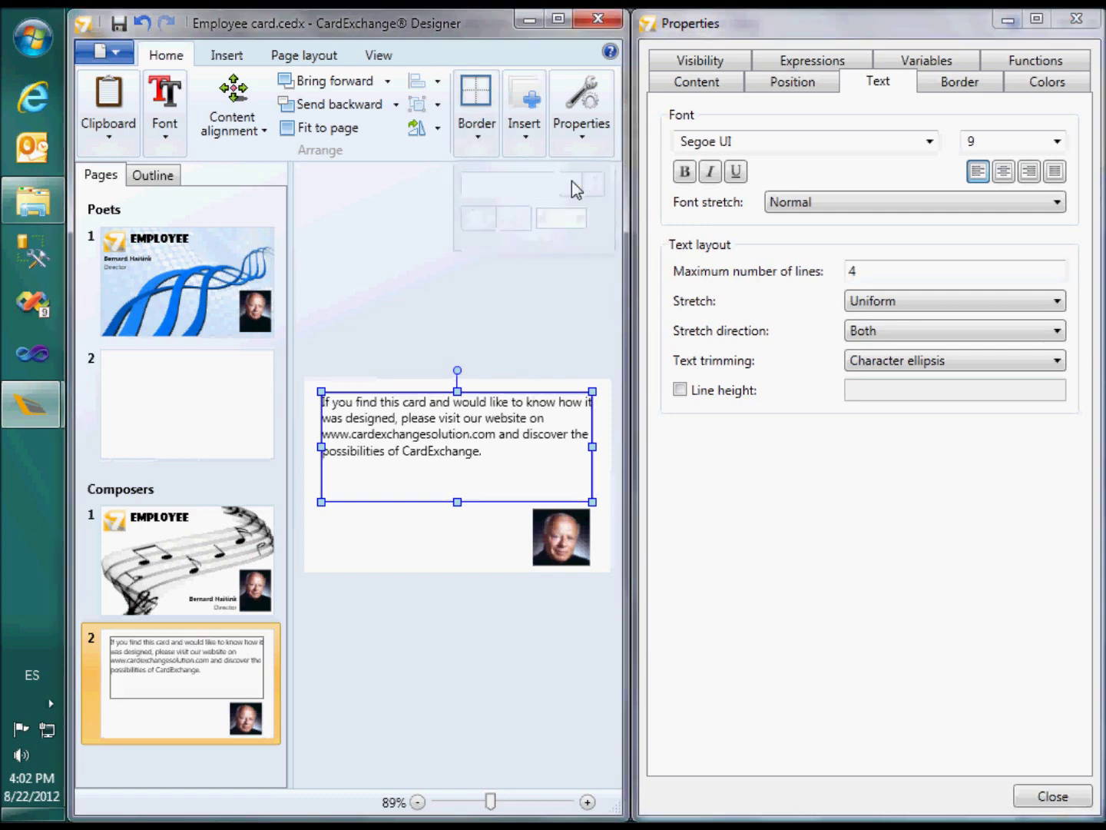
{"action": "left_click", "coordinate": [471, 135]}
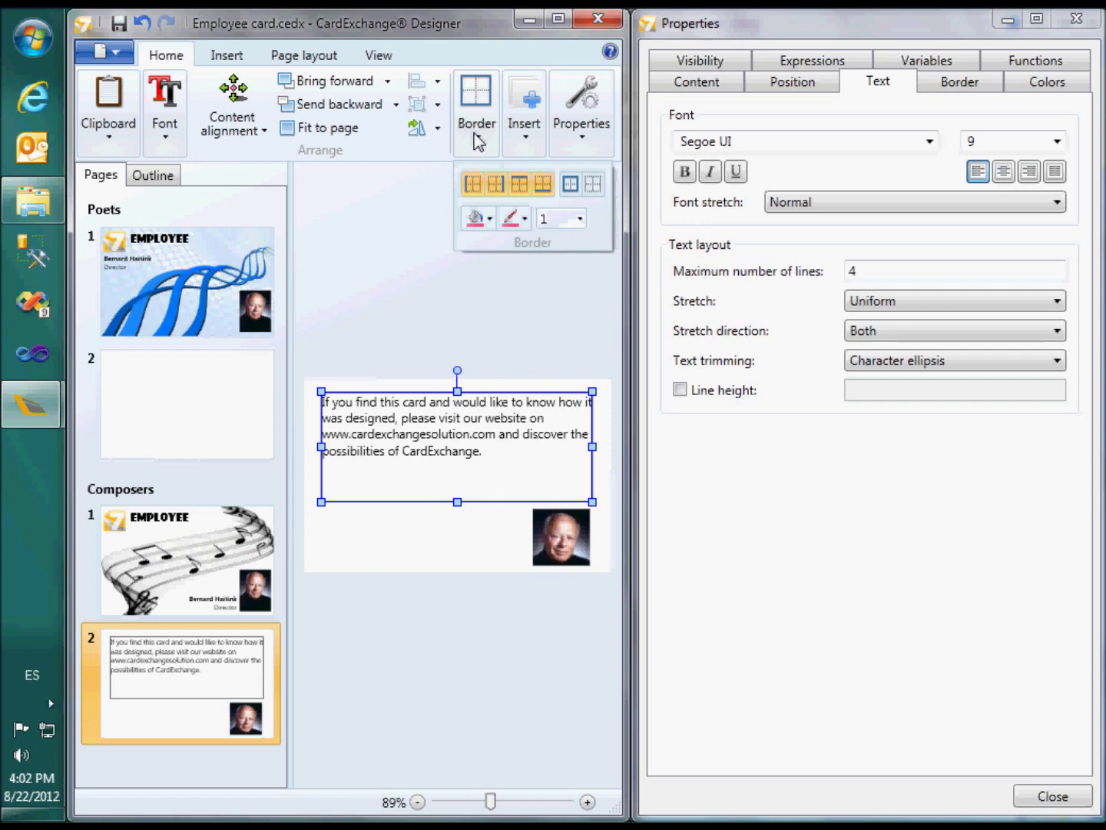
{"action": "left_click", "coordinate": [581, 220]}
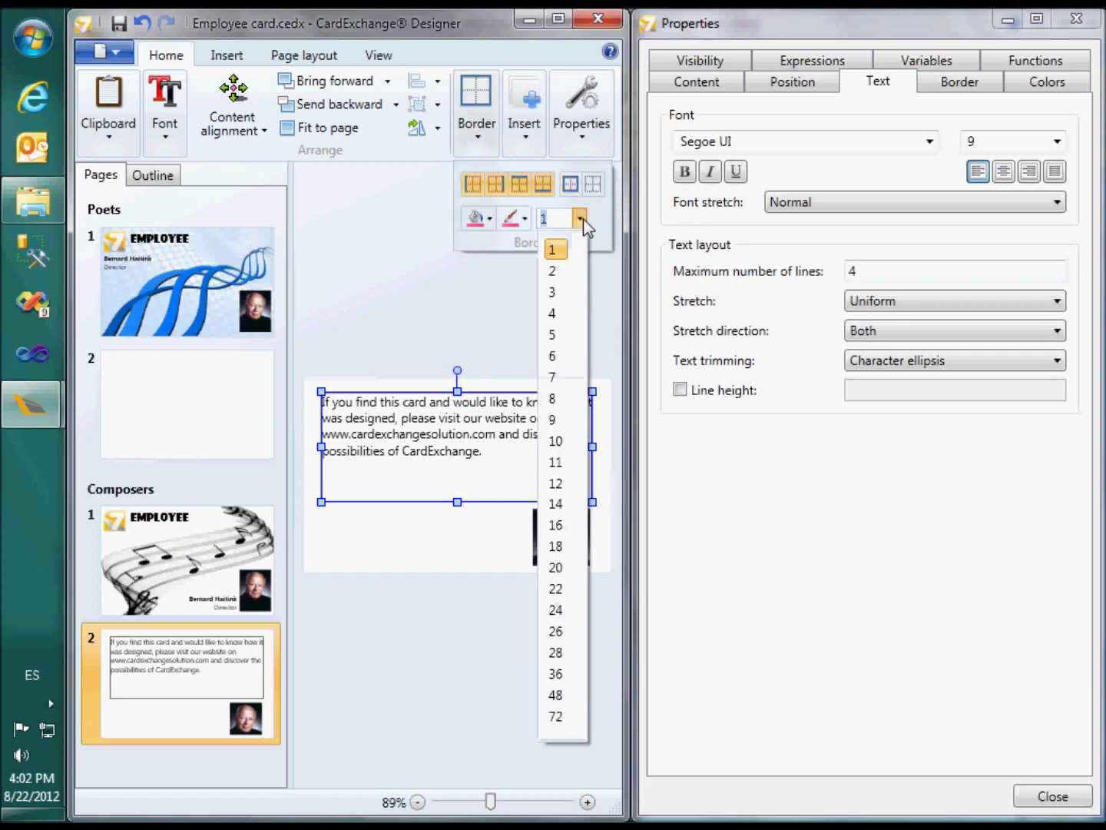
{"action": "left_click", "coordinate": [555, 335]}
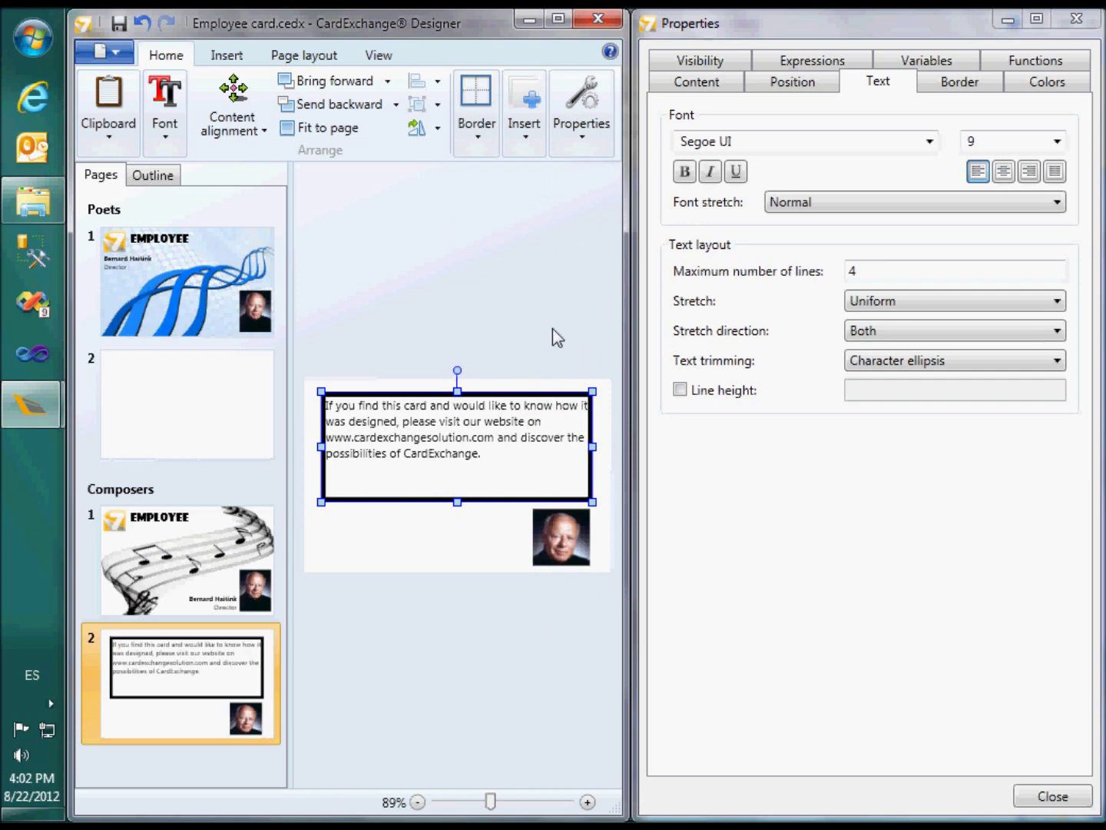
Step: Set top and bottom border thickness to 0.02" and all corner radii to 0.10"
{"action": "left_click", "coordinate": [968, 81]}
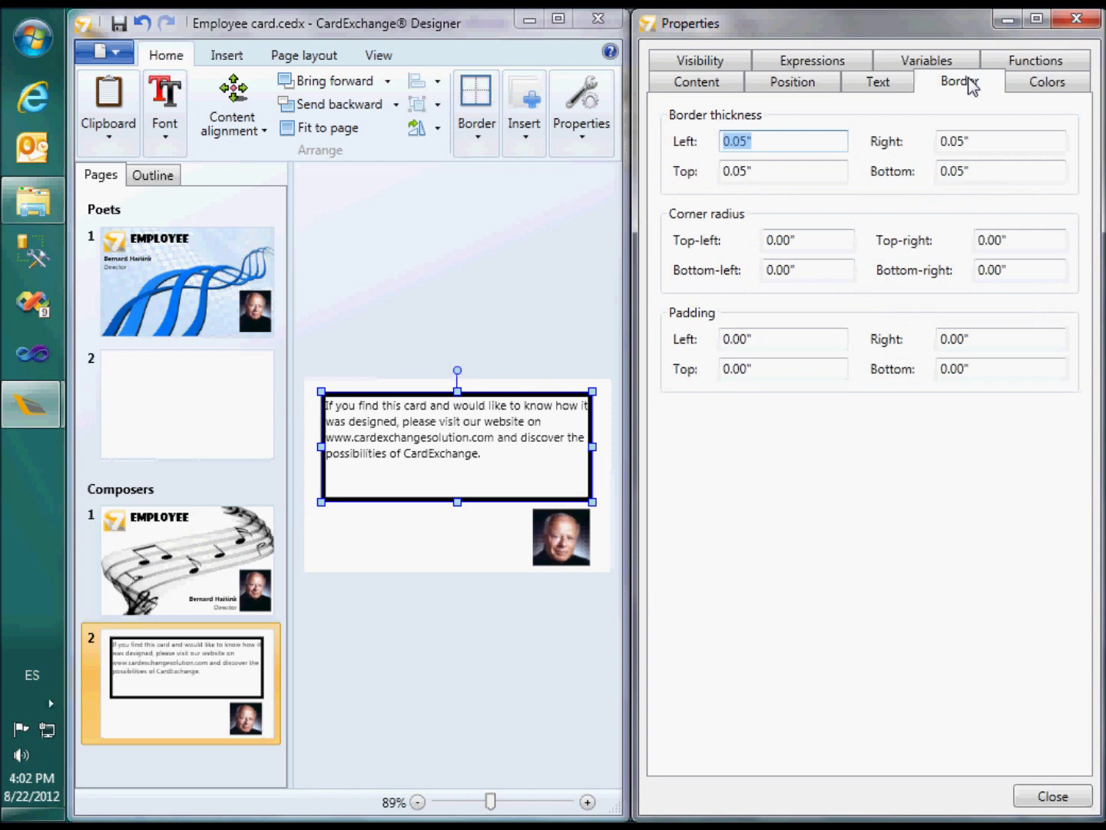
{"action": "key", "text": "Tab"}
{"action": "key", "text": "Tab"}
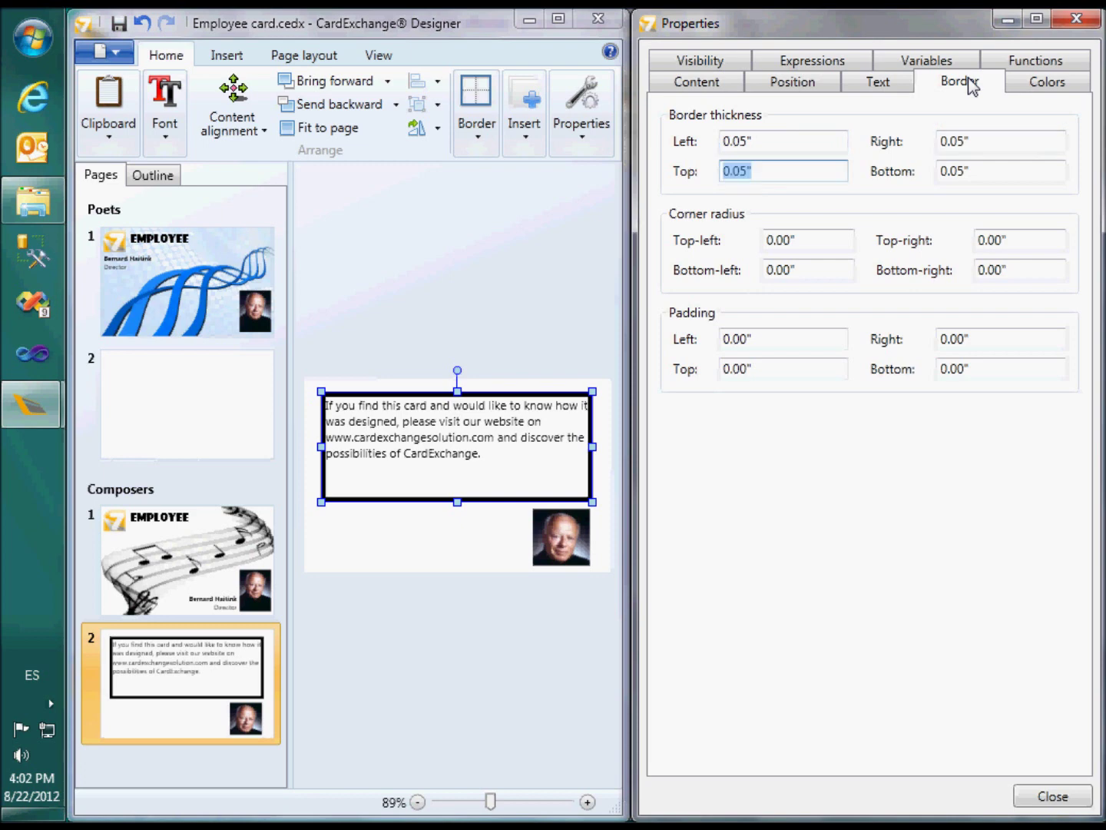
{"action": "type", "text": "0.02"}
{"action": "key", "text": "Tab"}
{"action": "type", "text": "0.02"}
{"action": "key", "text": "Tab"}
{"action": "type", "text": "0.1"}
{"action": "key", "text": "Tab"}
{"action": "type", "text": "0.1"}
{"action": "key", "text": "Tab"}
{"action": "type", "text": "0."}
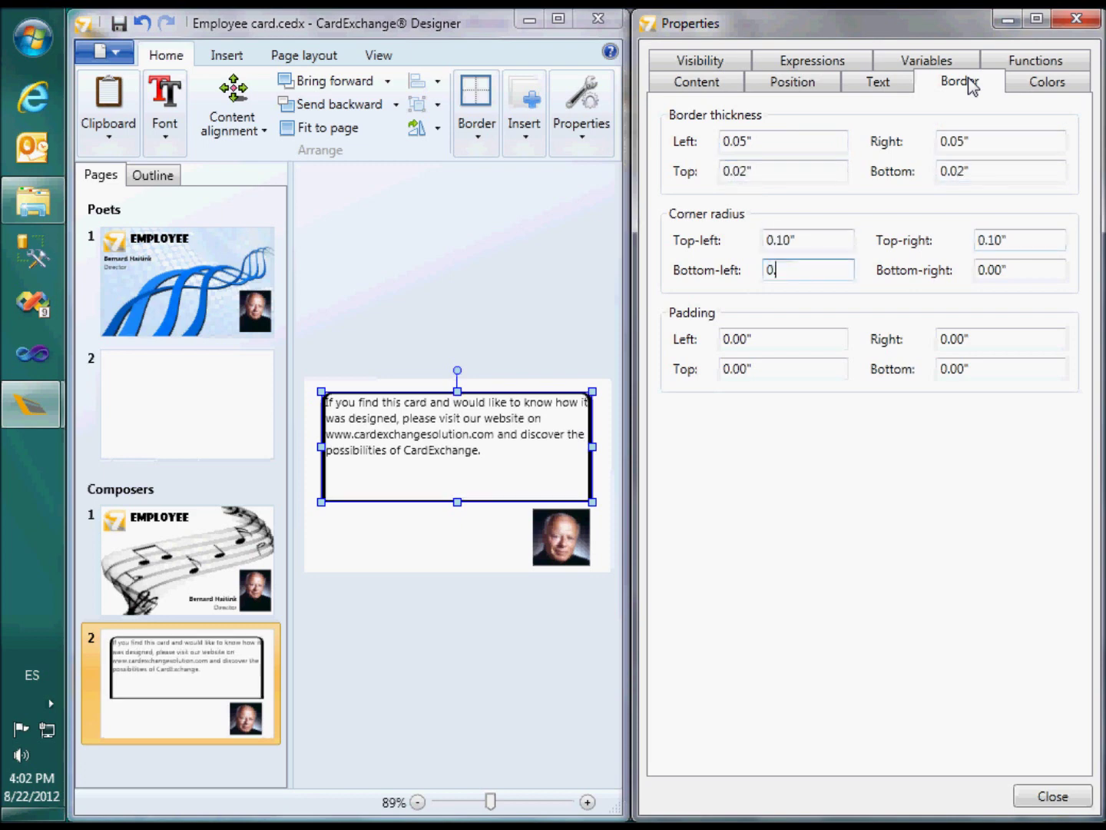
{"action": "type", "text": "1"}
{"action": "key", "text": "Tab"}
{"action": "type", "text": "0.1"}
{"action": "key", "text": "Tab"}
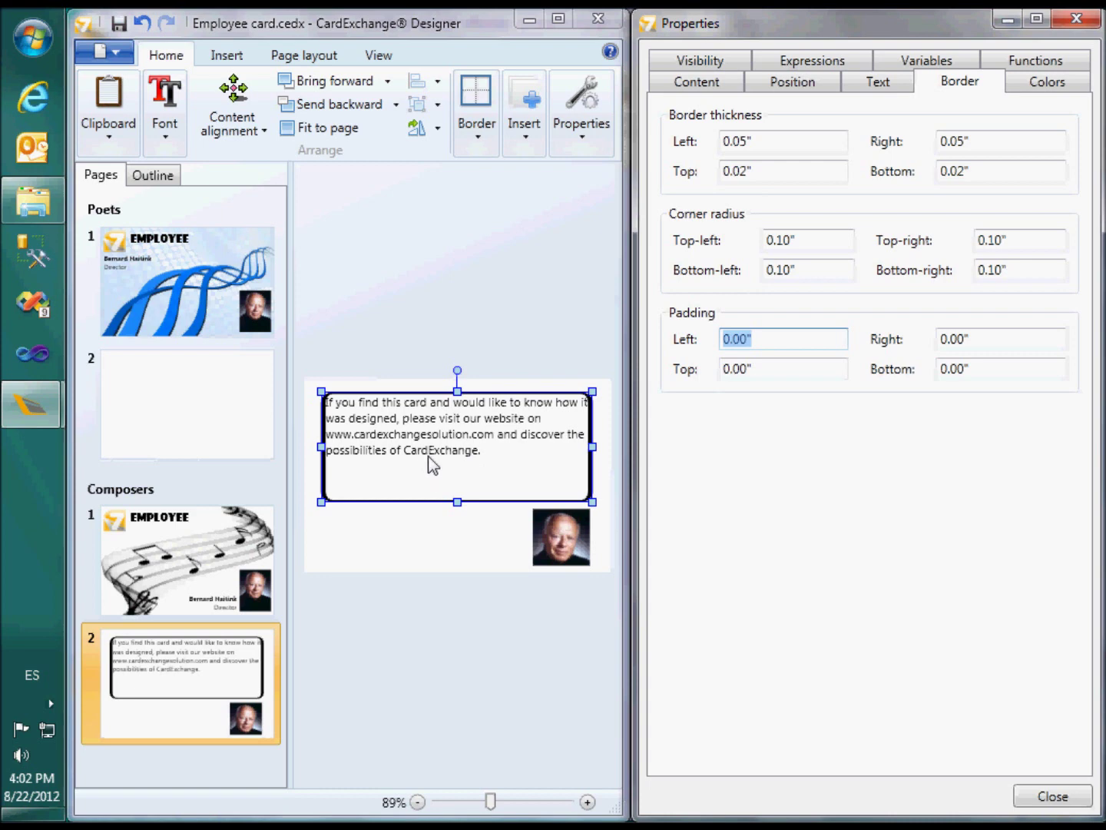
{"action": "left_click", "coordinate": [250, 133]}
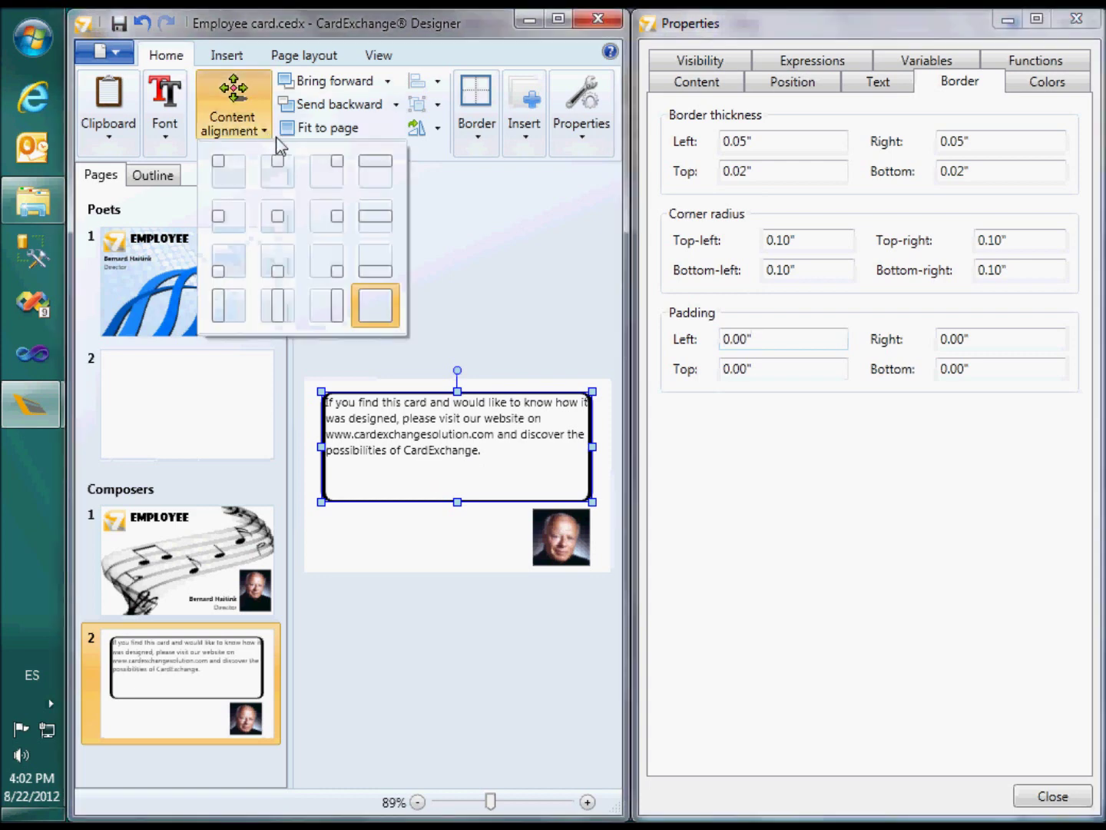
Step: Align the text top-centre and pad it 0.10" on the left, right, top and bottom
{"action": "left_click", "coordinate": [287, 178]}
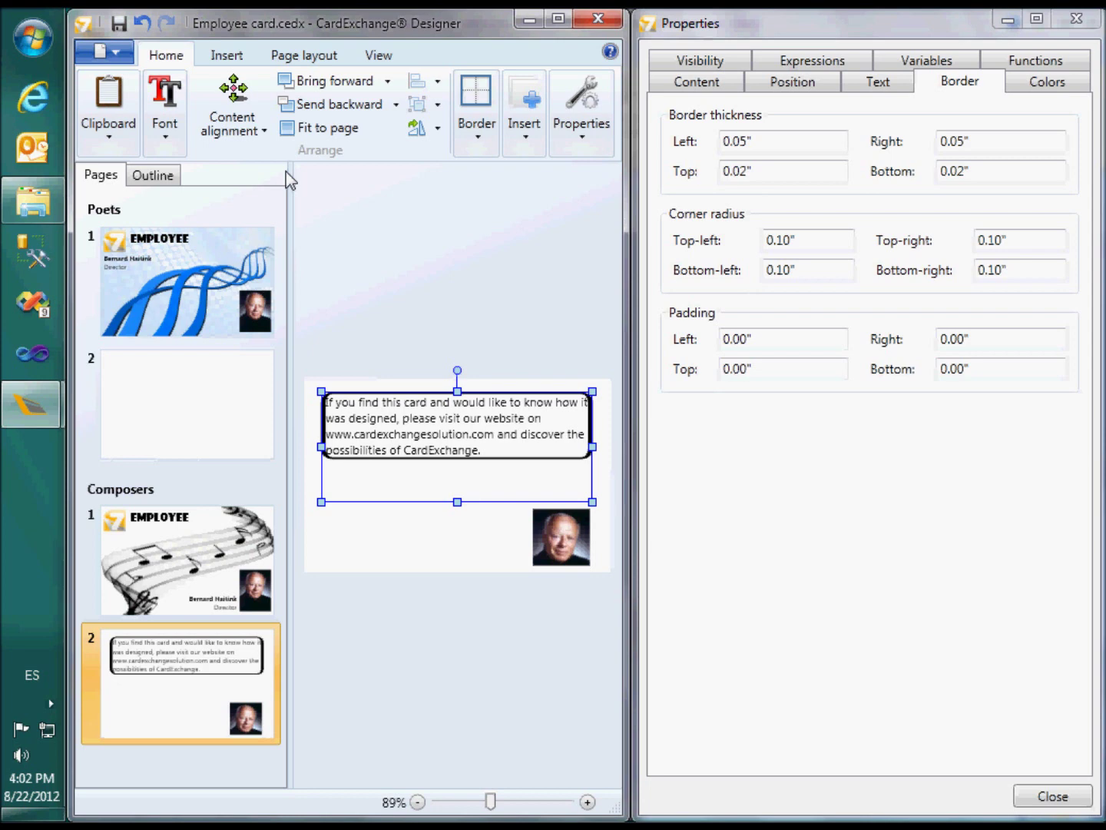
{"action": "left_click", "coordinate": [784, 338]}
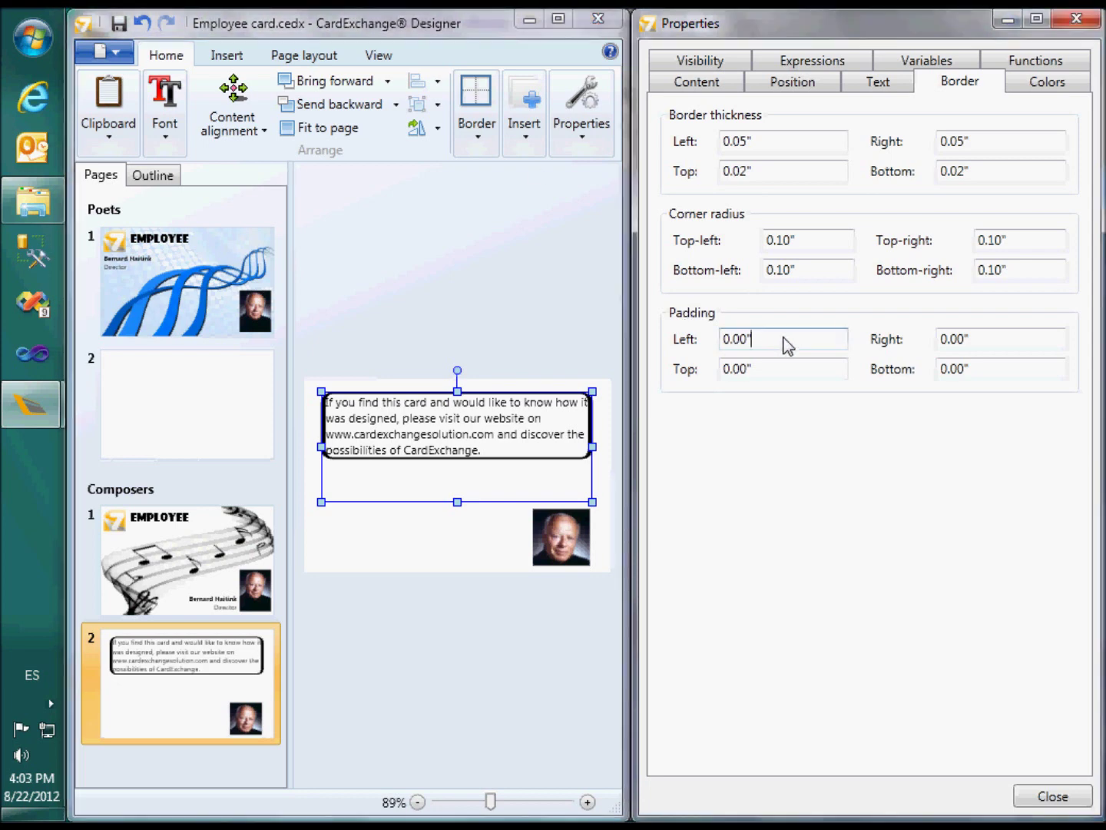
{"action": "key", "text": "ctrl+a"}
{"action": "type", "text": "0.1"}
{"action": "key", "text": "Tab"}
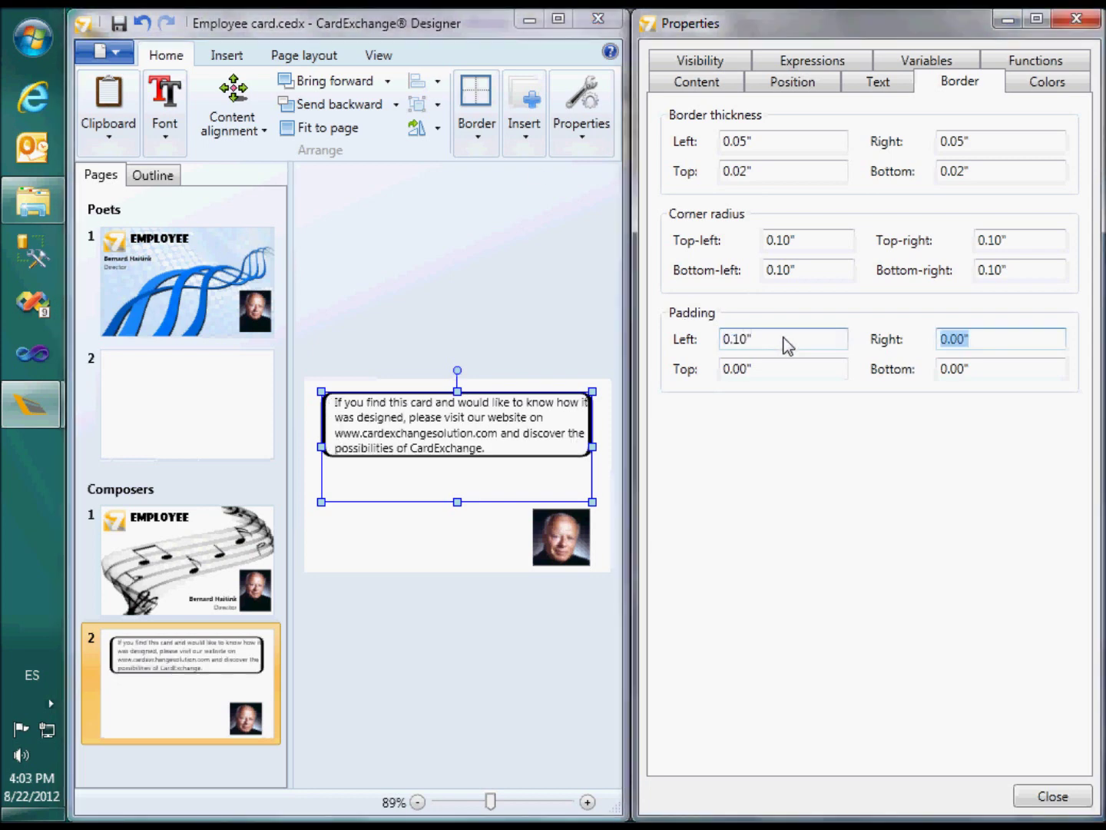
{"action": "type", "text": "0.1"}
{"action": "key", "text": "Tab"}
{"action": "type", "text": "0.1"}
{"action": "key", "text": "Tab"}
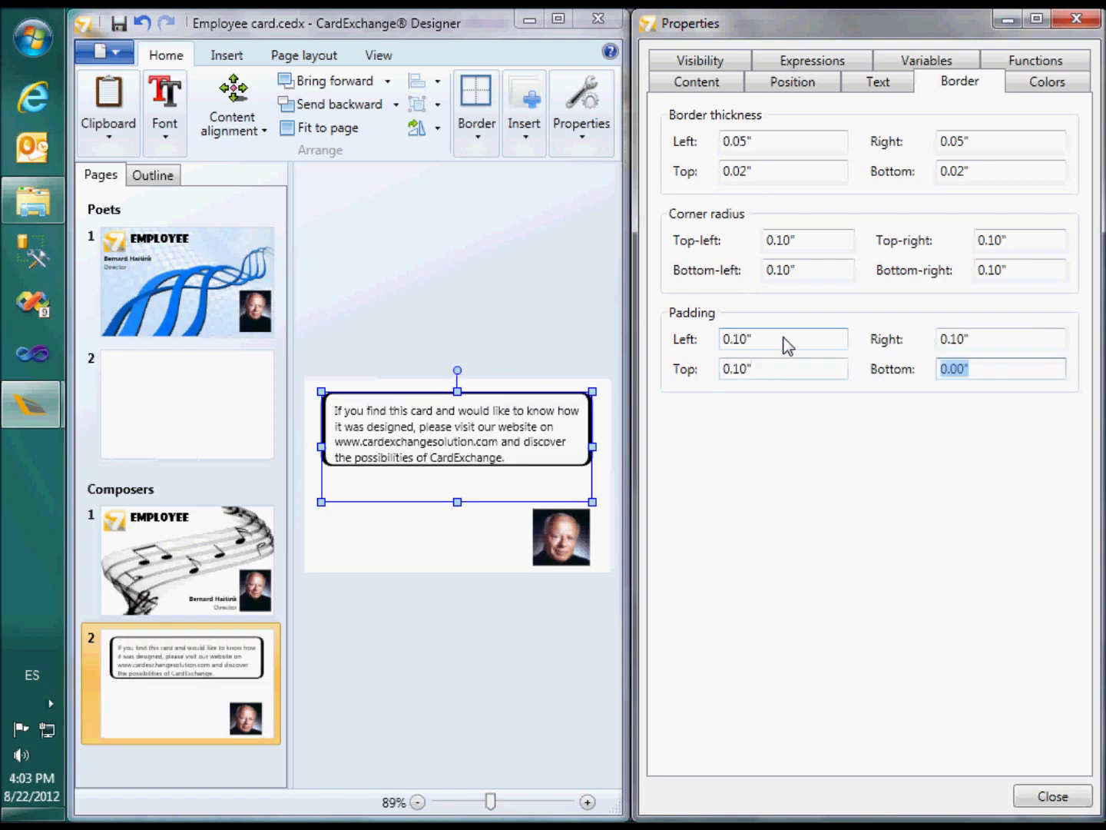
{"action": "type", "text": "0.1"}
{"action": "key", "text": "Tab"}
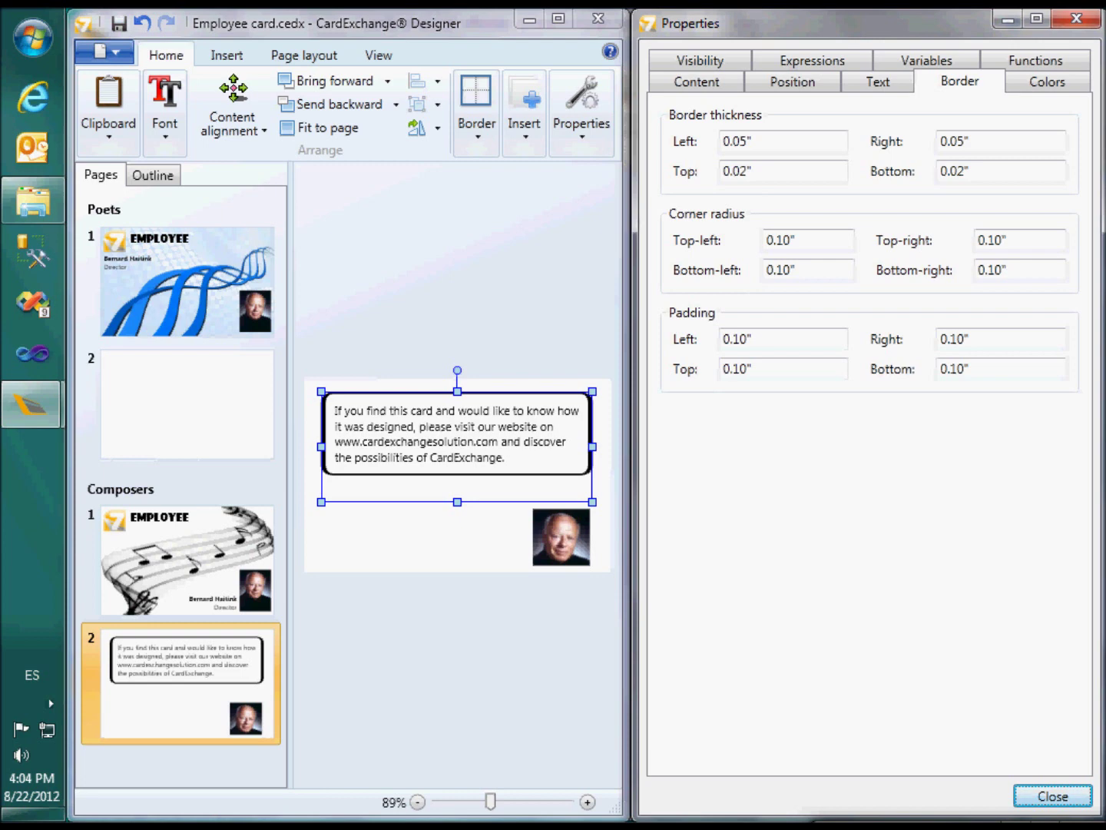
Step: Set the ID photo's opacity to 20%
{"action": "left_click", "coordinate": [544, 538]}
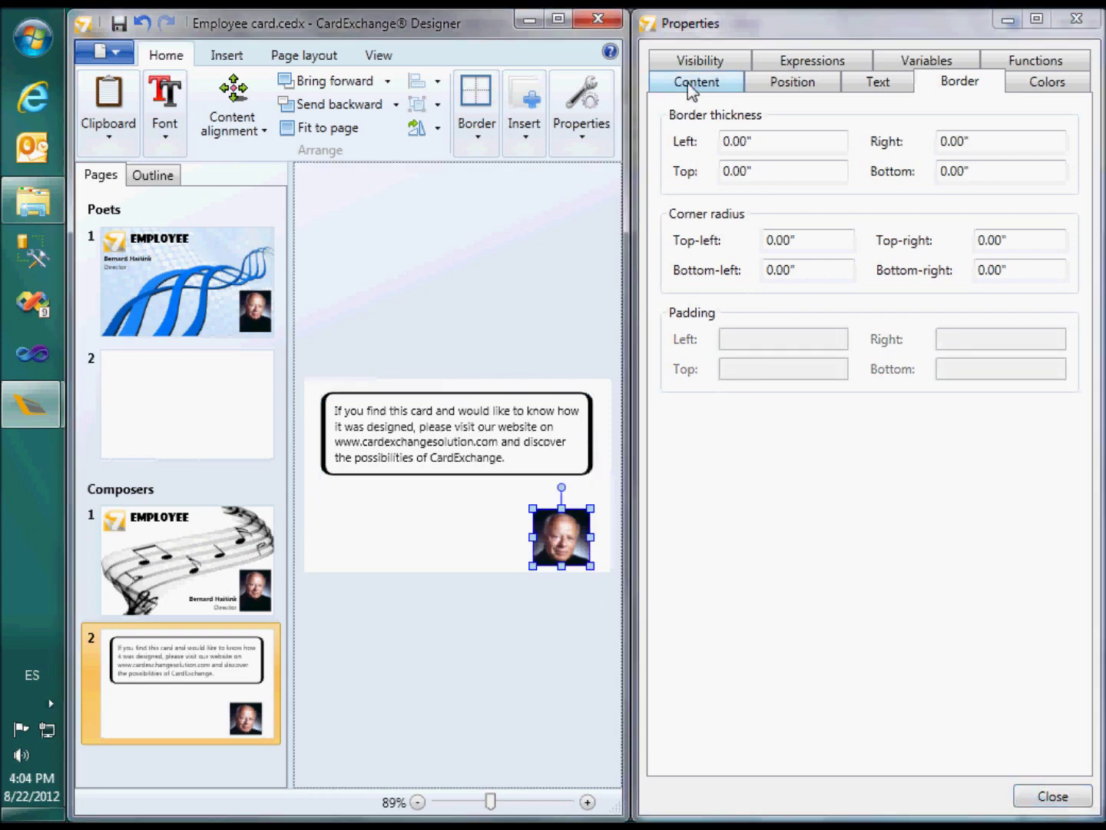
{"action": "left_click", "coordinate": [699, 60]}
{"action": "left_click", "coordinate": [818, 138]}
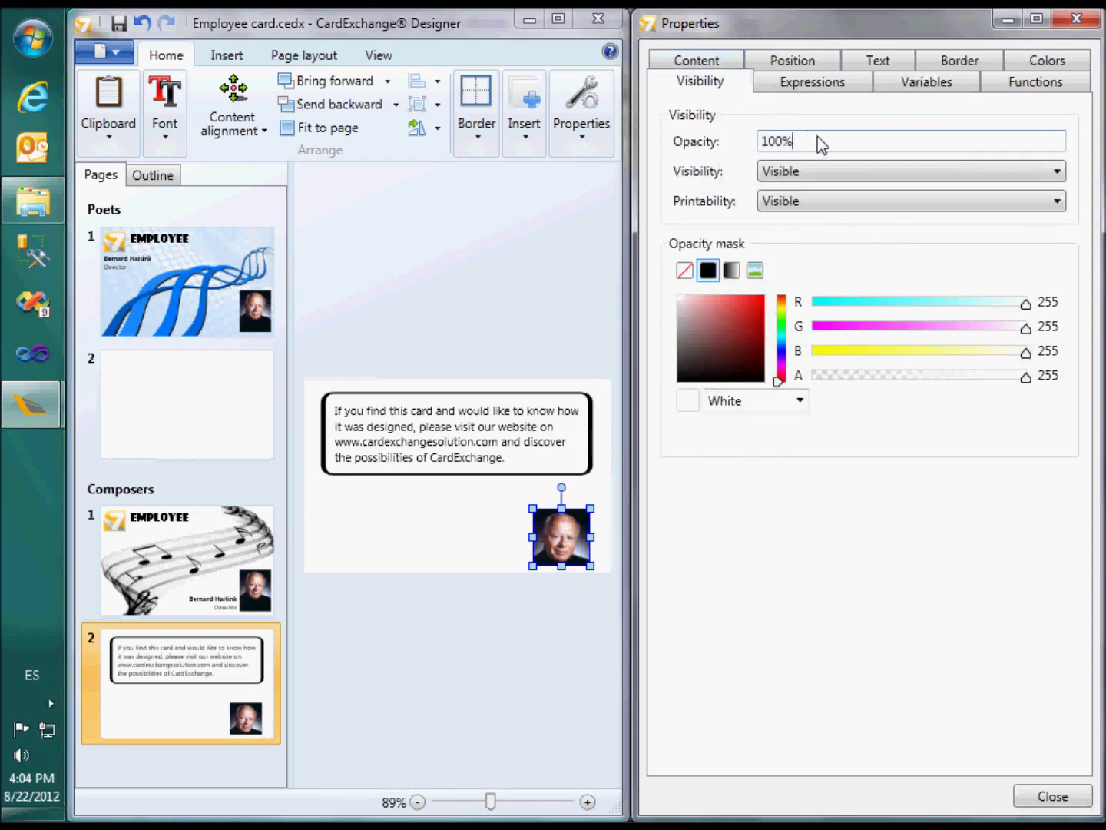
{"action": "key", "text": "ctrl+a"}
{"action": "type", "text": "20"}
{"action": "key", "text": "Return"}
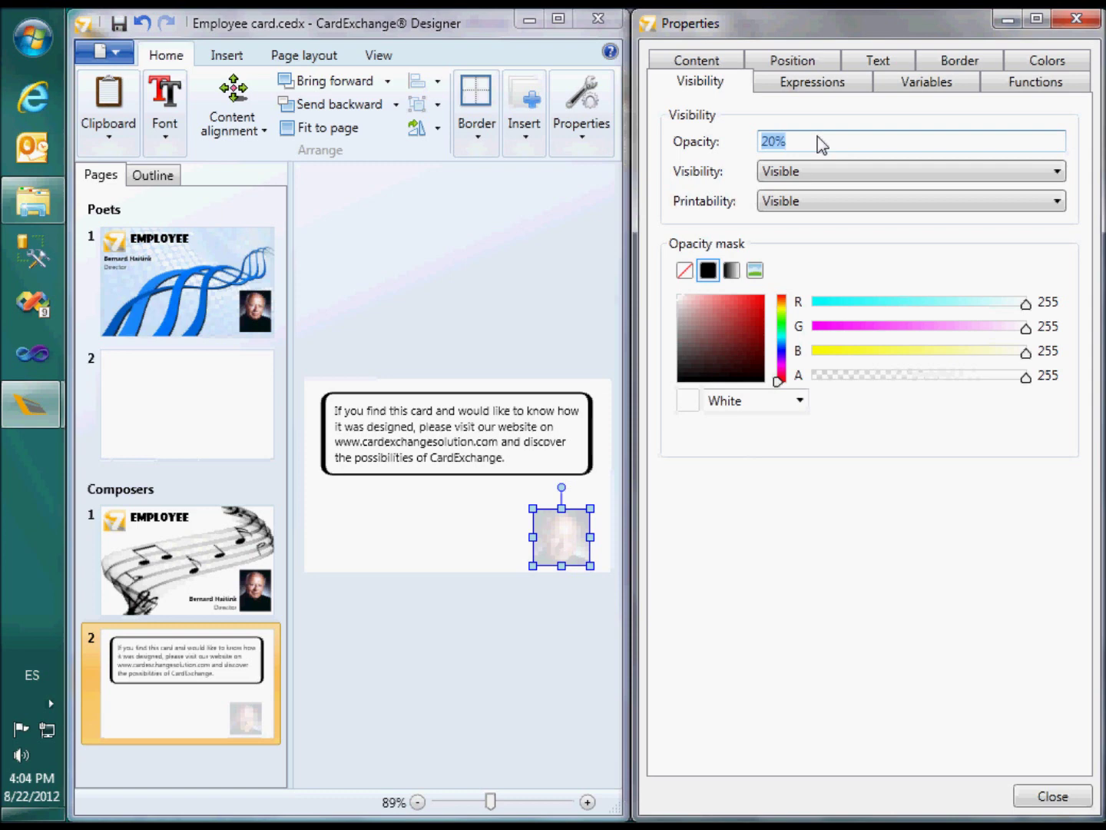
Step: Try a radial gradient opacity mask, then switch the mask to image mode
{"action": "left_click", "coordinate": [733, 270]}
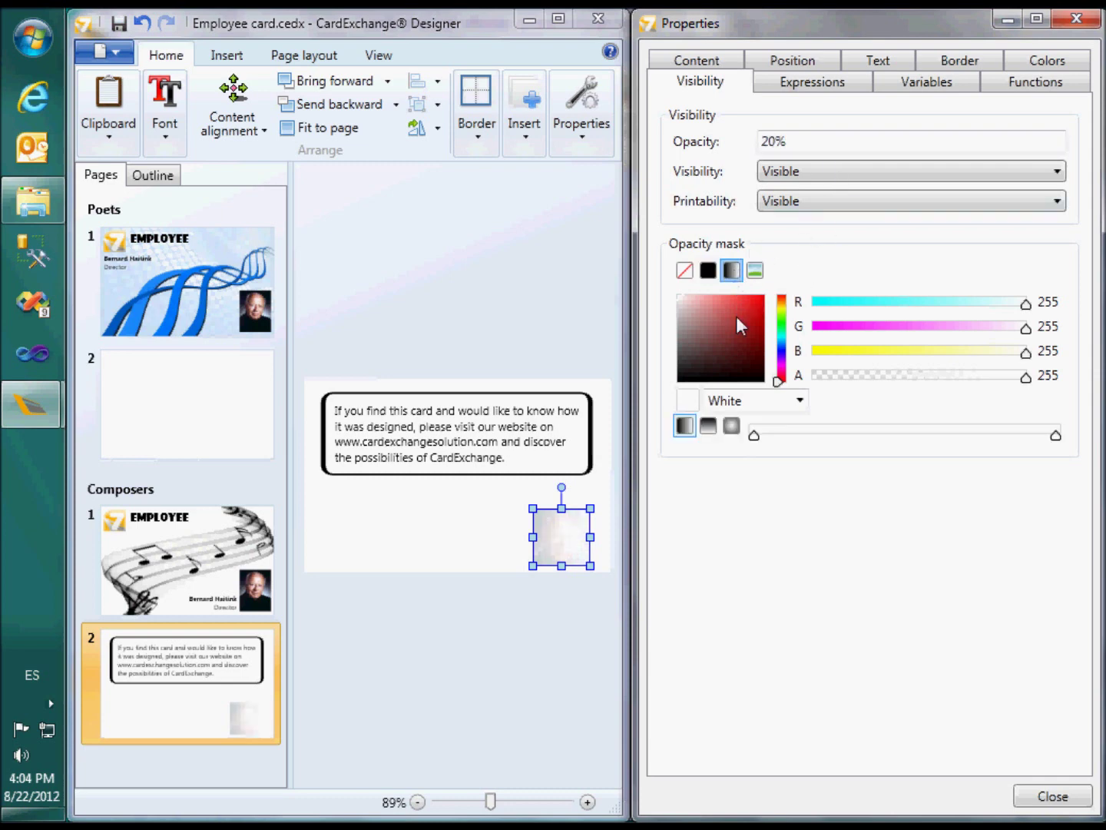
{"action": "left_click", "coordinate": [734, 428]}
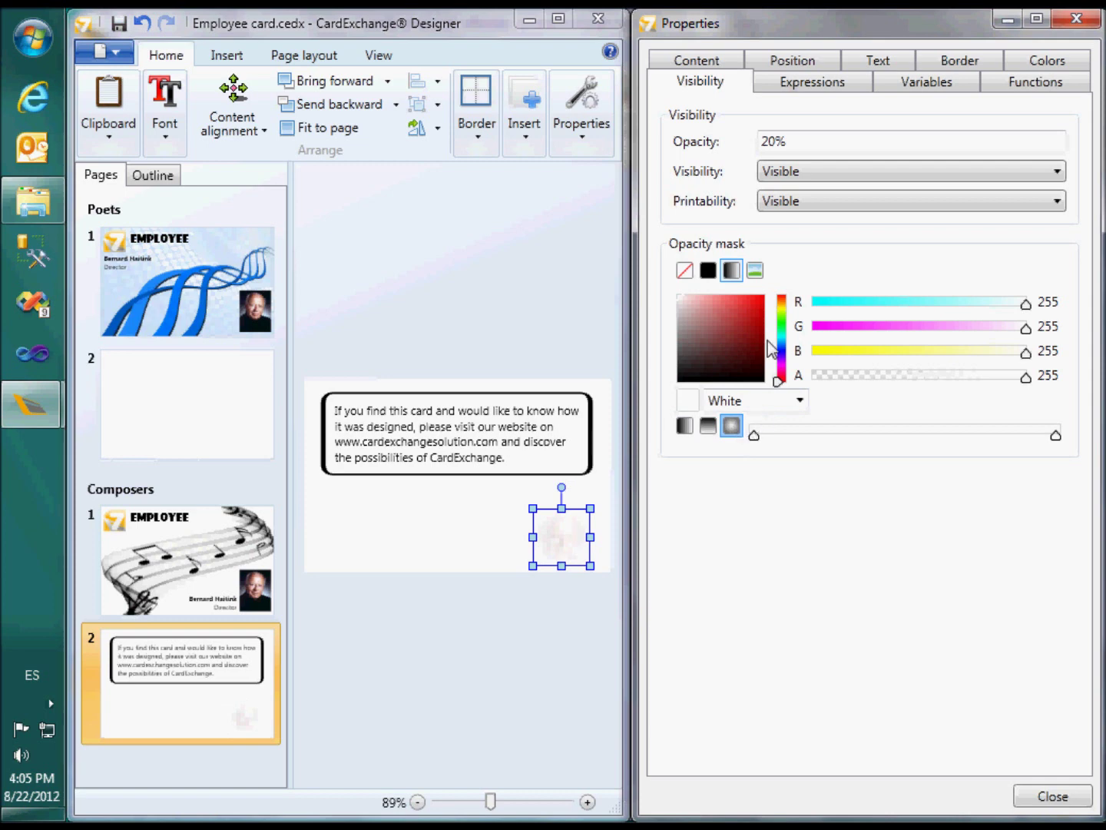
{"action": "left_click", "coordinate": [755, 271]}
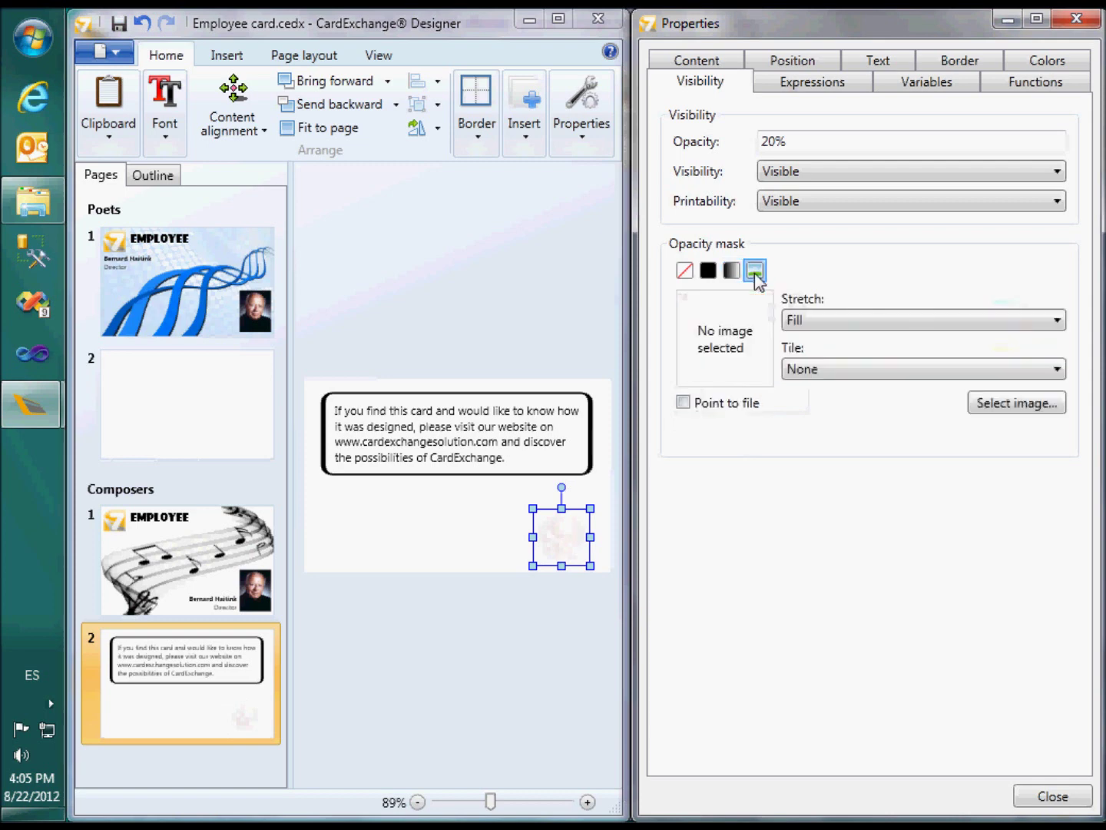
{"action": "left_click", "coordinate": [981, 406]}
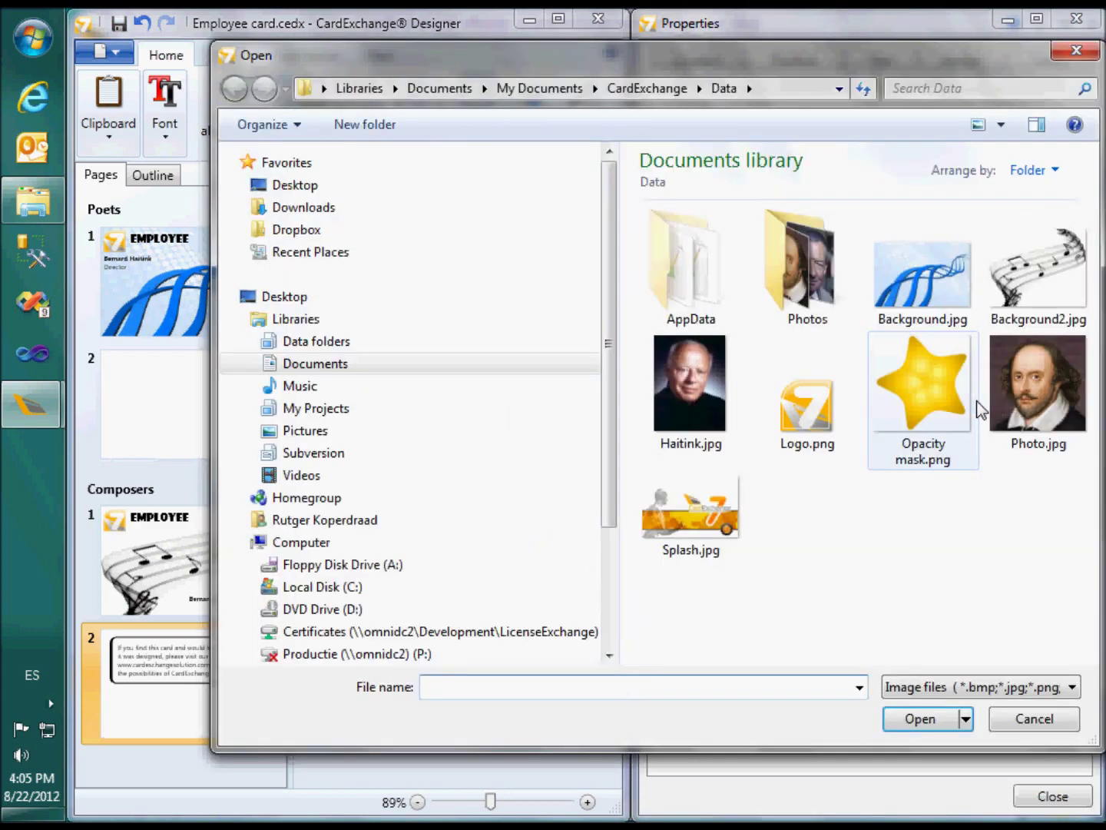
Step: Choose Opacity mask.png as the photo's mask image
{"action": "left_click", "coordinate": [907, 407]}
{"action": "left_click", "coordinate": [924, 720]}
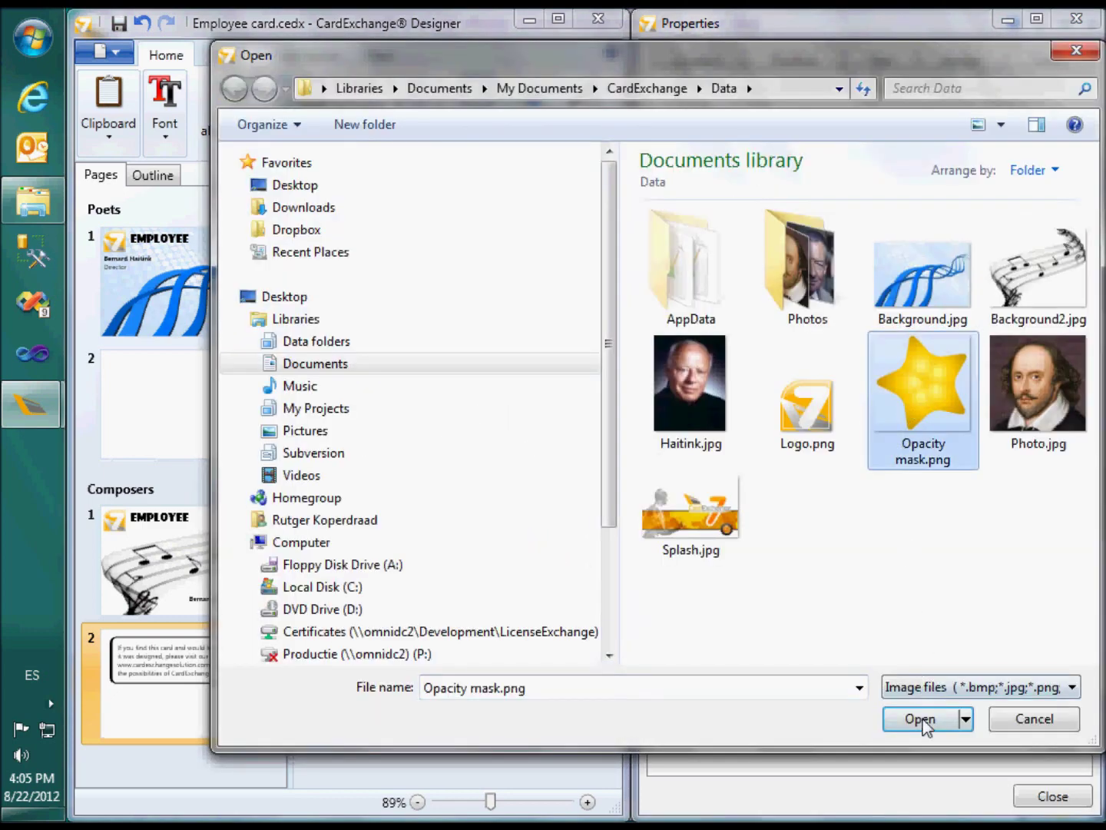